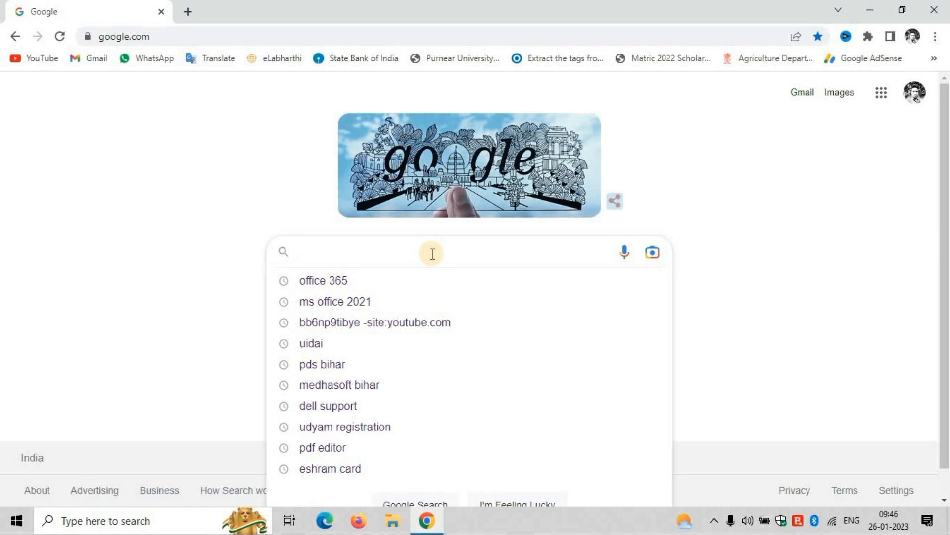
Step: Search the web for "office customization tool" and open the Office Customization Tool page on config.office.com
type("office ")
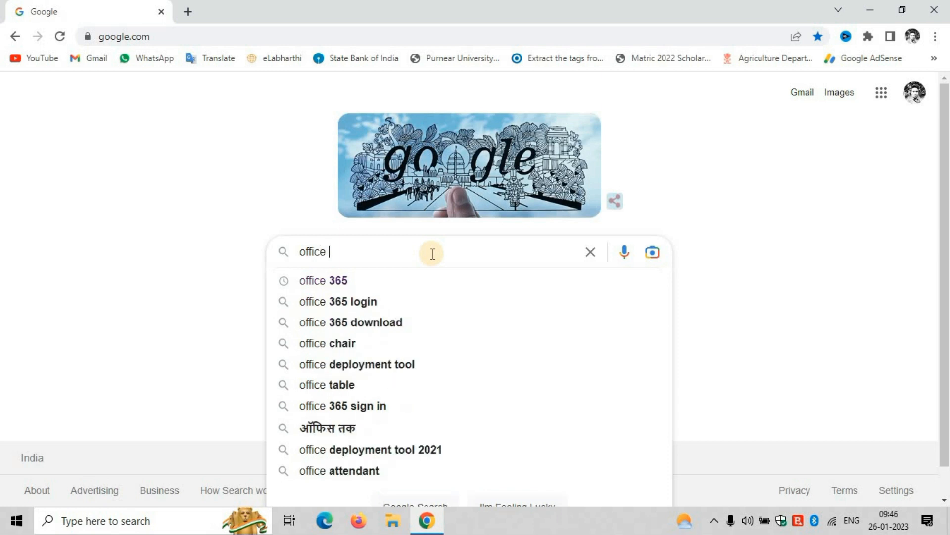
type("cu")
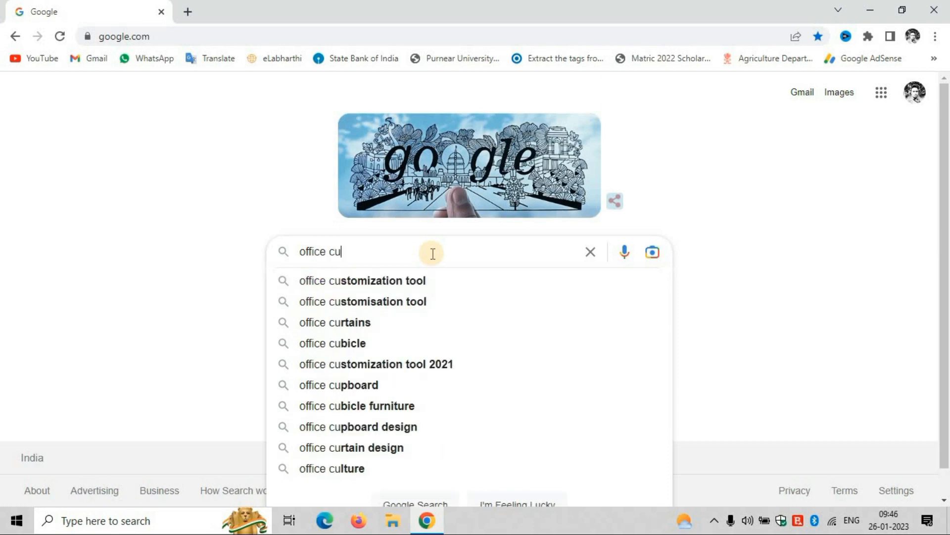
left_click(370, 281)
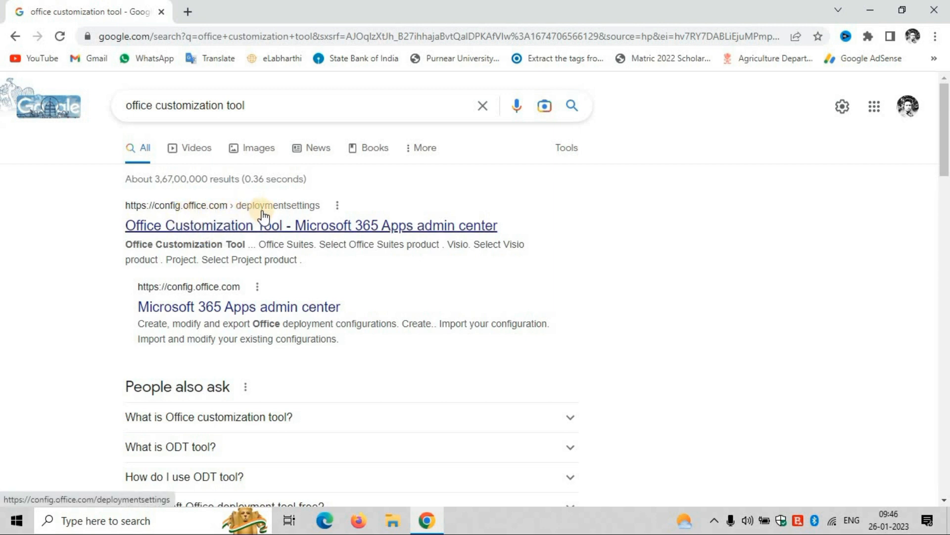
left_click(226, 226)
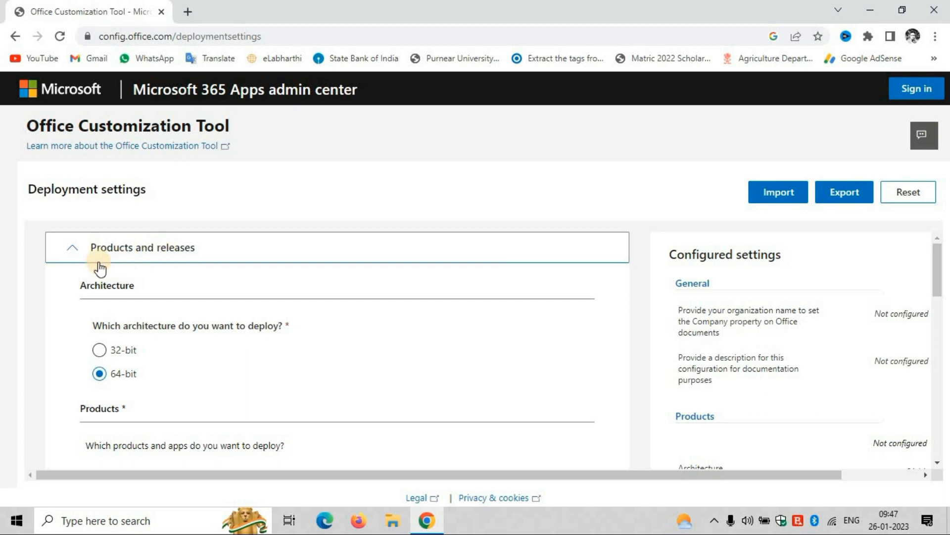
Step: Choose Office LTSC Professional Plus 2021 - Volume License as the Office suite to deploy, keeping the 64-bit architecture
left_click_drag(94, 329, 280, 327)
left_click(276, 326)
scroll(124, 368, "down", 3)
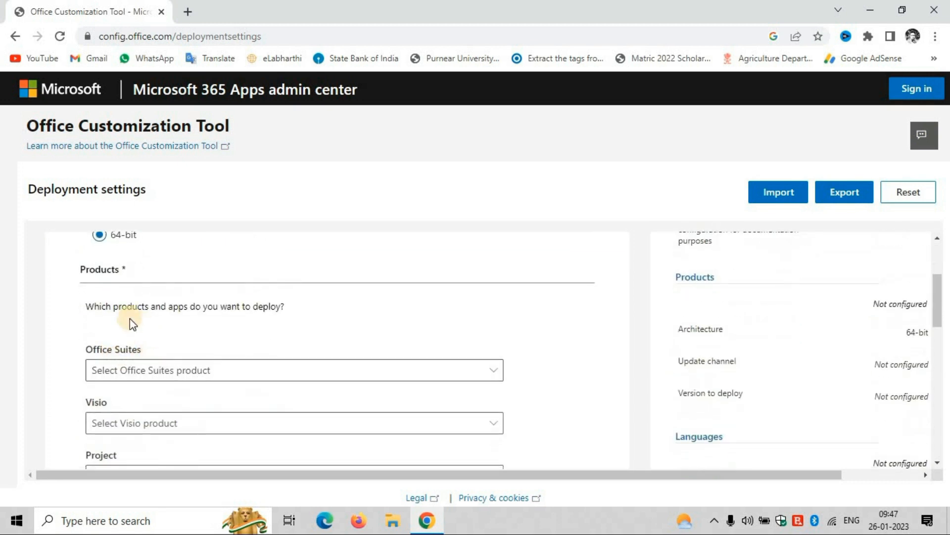
left_click(159, 376)
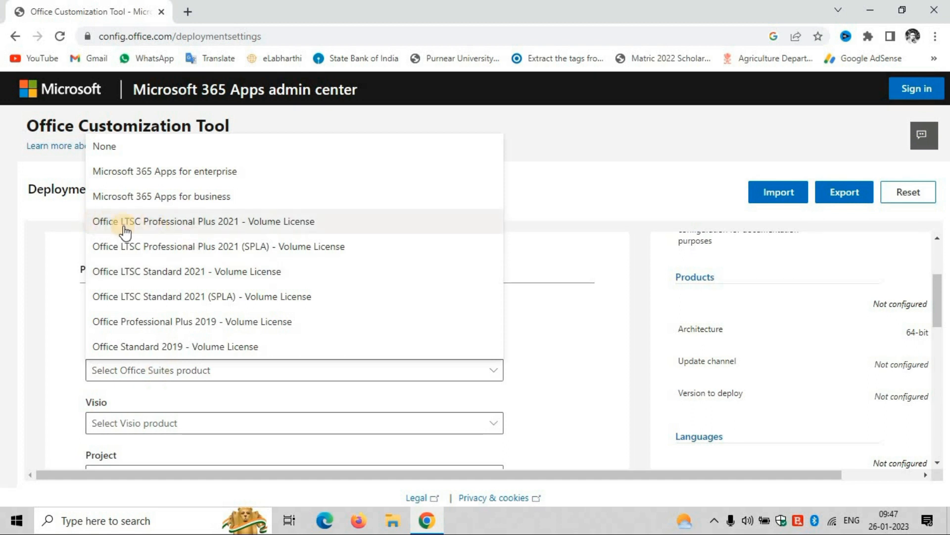
left_click(217, 231)
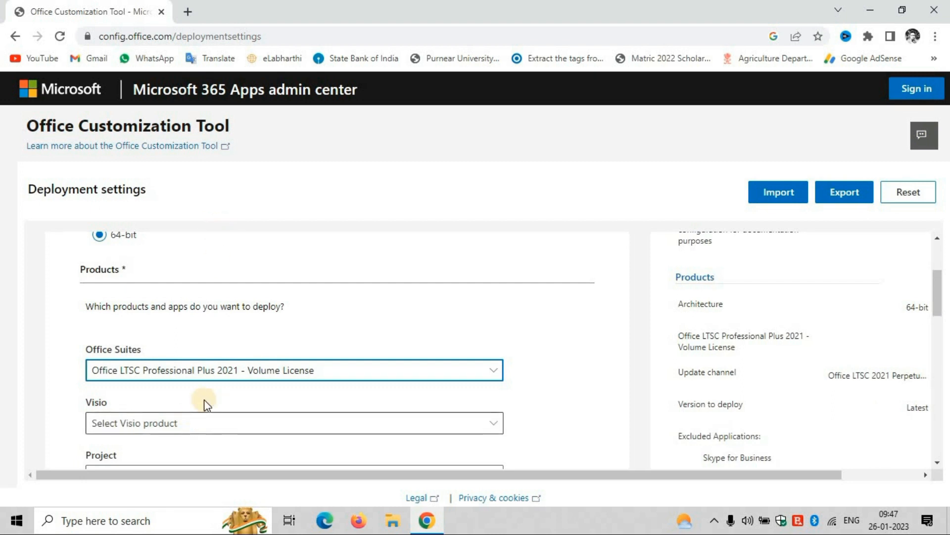
Step: Add Language pack as the additional product, leaving Visio and Project unselected
scroll(165, 385, "down", 1)
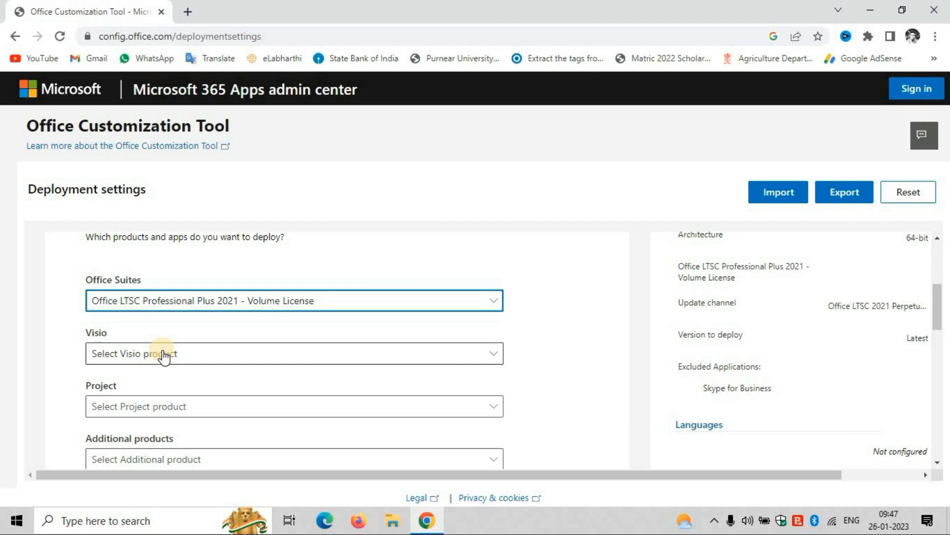
scroll(155, 387, "down", 3)
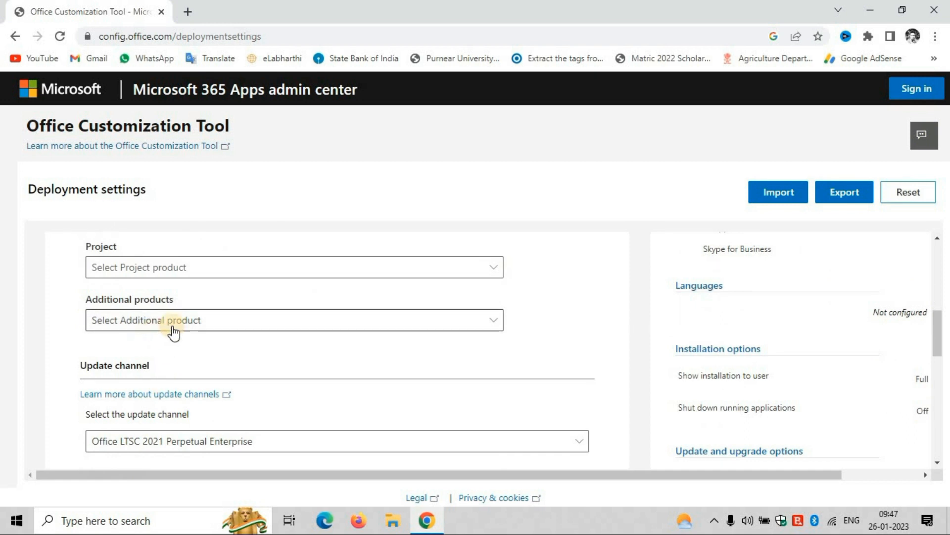
left_click(191, 326)
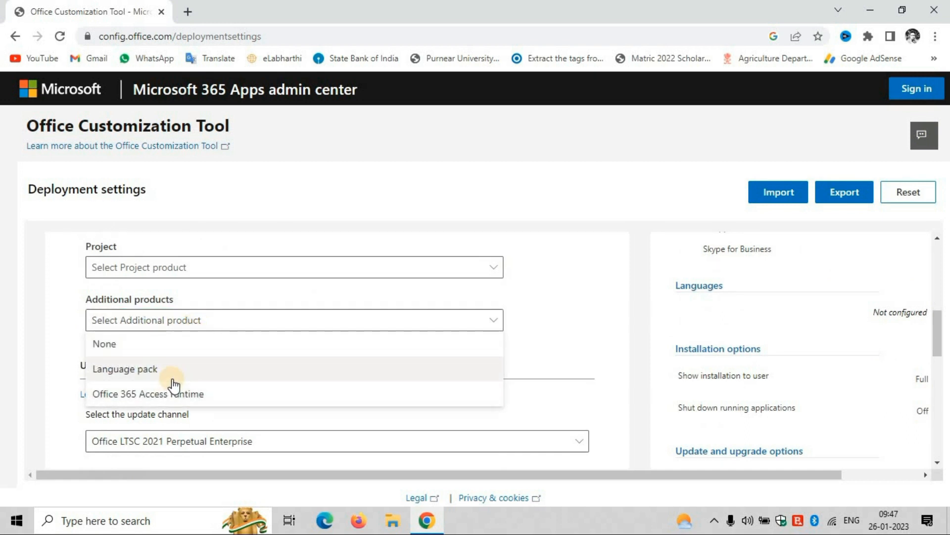
left_click(154, 377)
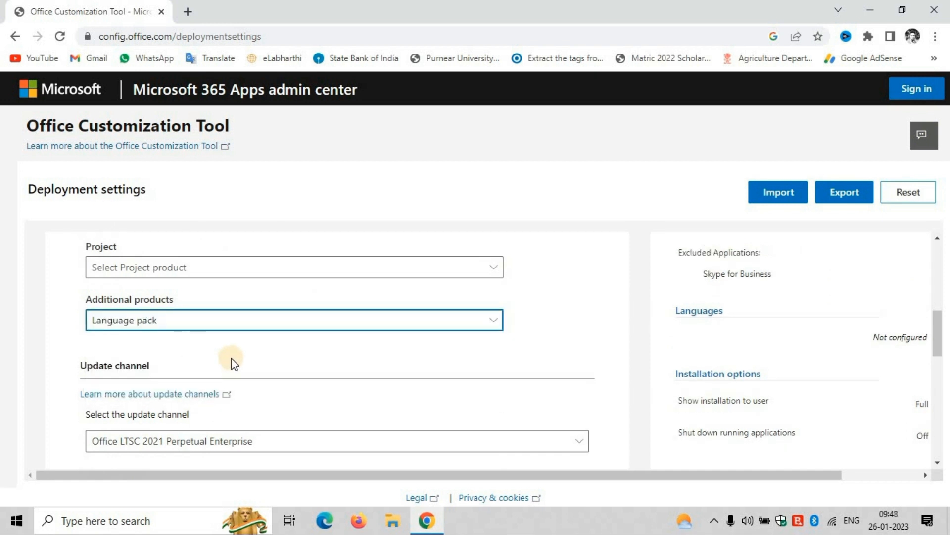
Step: Accept the preset update channel, version and app selection, and continue to the Language settings
scroll(230, 357, "down", 2)
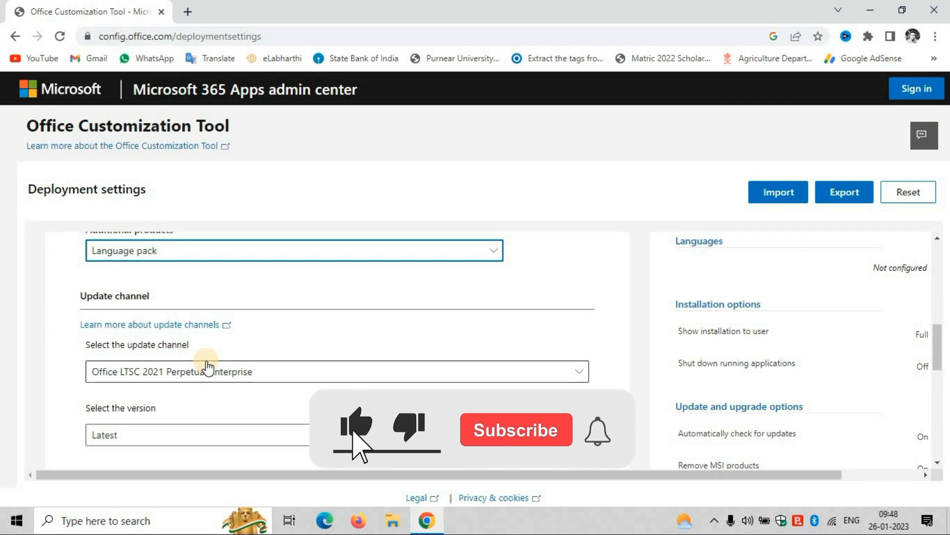
scroll(207, 368, "down", 2)
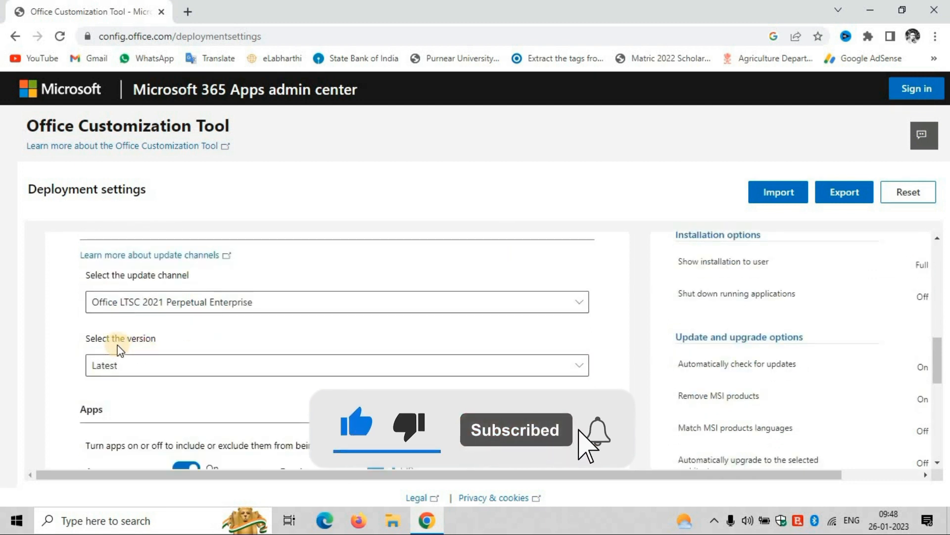
scroll(200, 352, "down", 4)
scroll(200, 353, "down", 4)
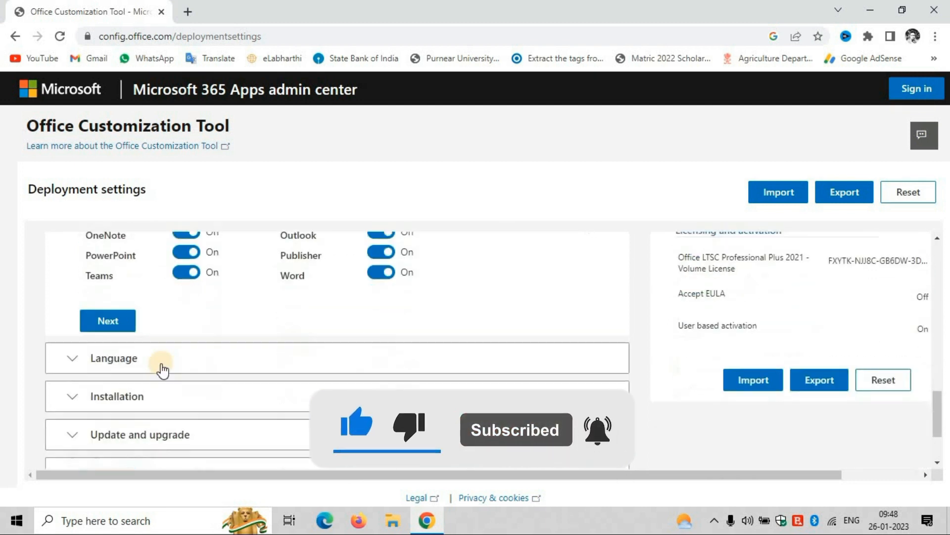
left_click(130, 321)
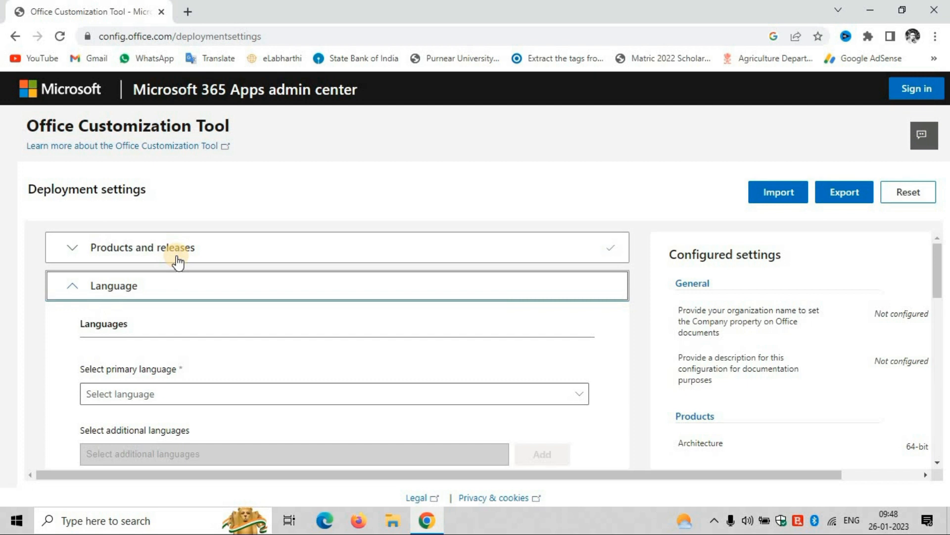
Step: Set the primary language to English (United States) and accept the default installation options
left_click(169, 399)
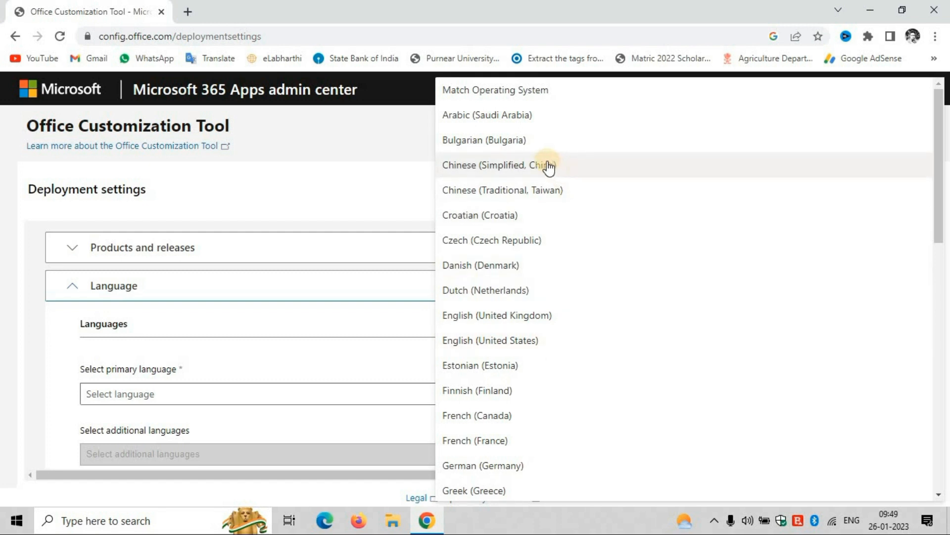
left_click(509, 345)
scroll(380, 361, "down", 3)
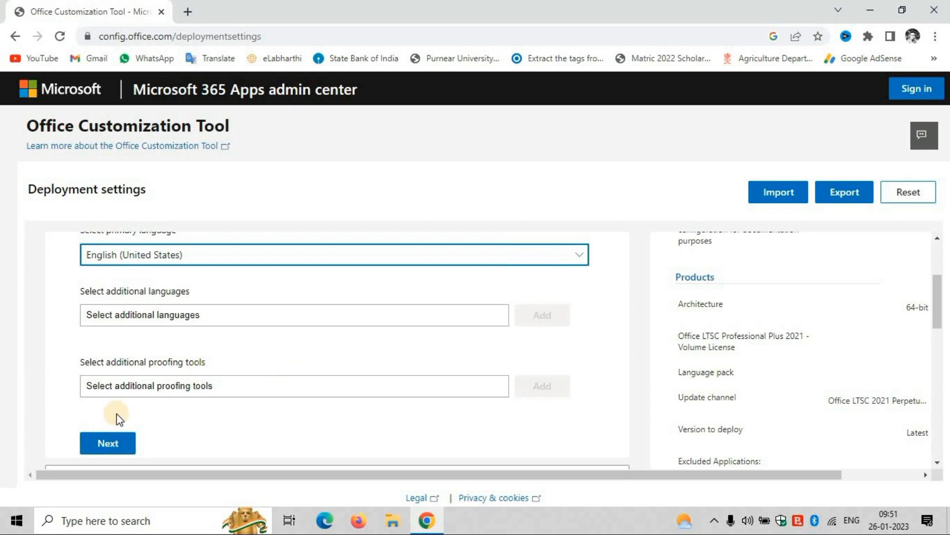
left_click(113, 448)
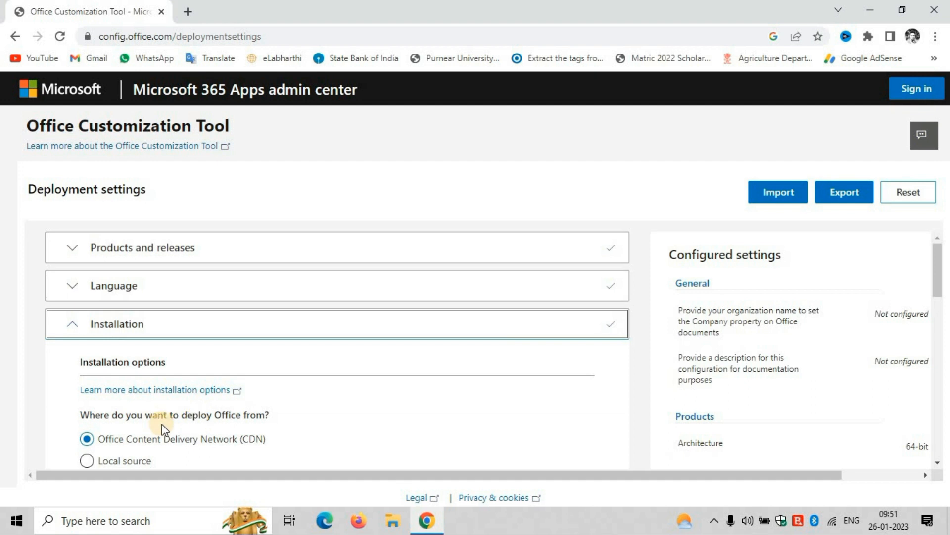
scroll(164, 430, "down", 5)
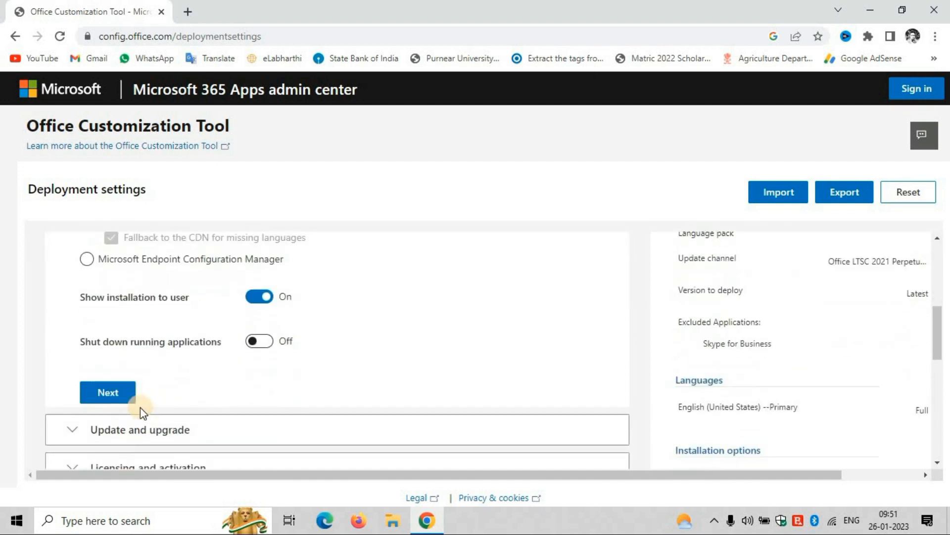
left_click(111, 393)
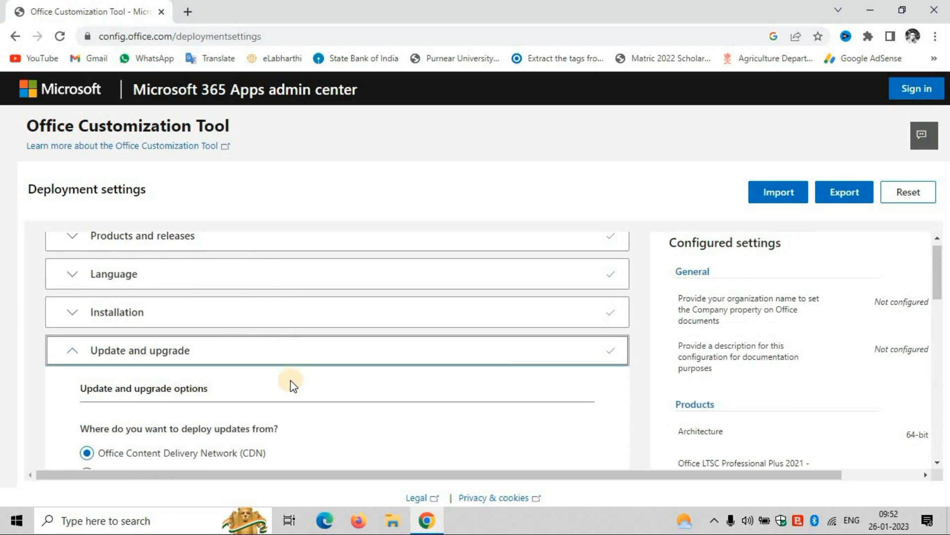
Step: Turn off uninstalling MSI versions of Office, including Visio and Project, and continue to the licensing and activation settings
scroll(288, 376, "down", 4)
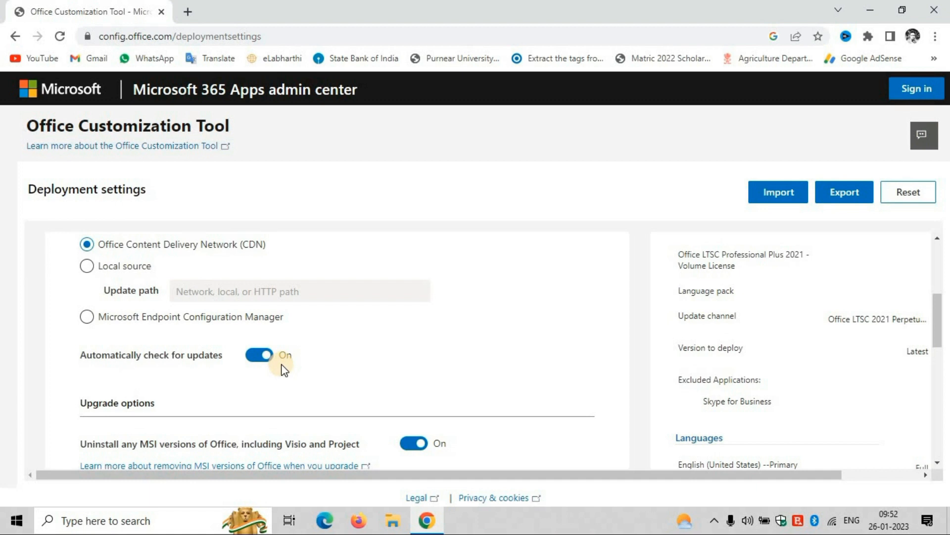
scroll(282, 367, "down", 3)
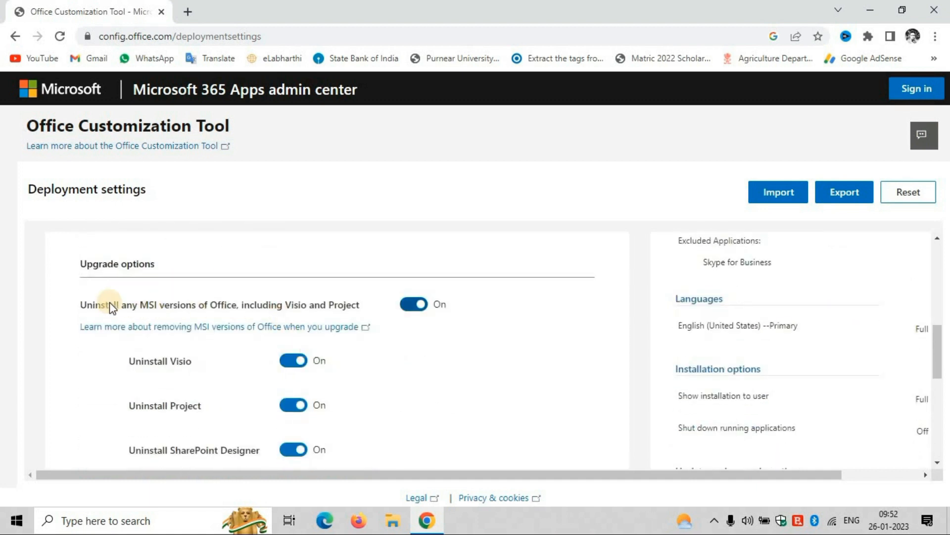
left_click(407, 311)
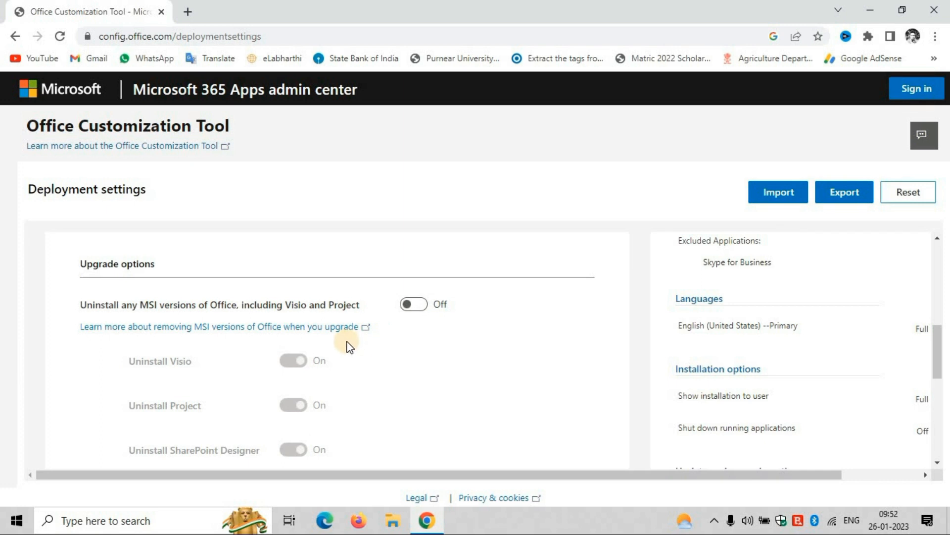
scroll(347, 341, "down", 4)
left_click(103, 399)
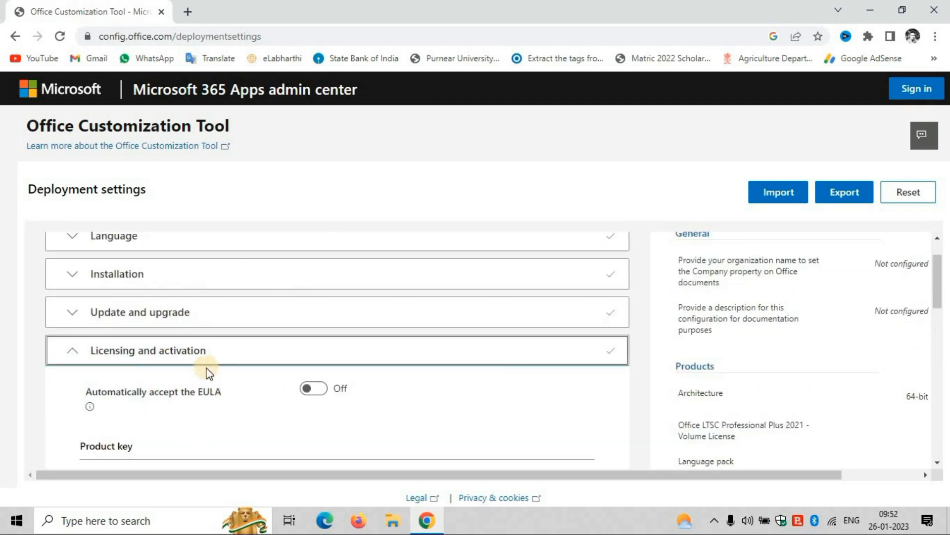
scroll(218, 373, "down", 4)
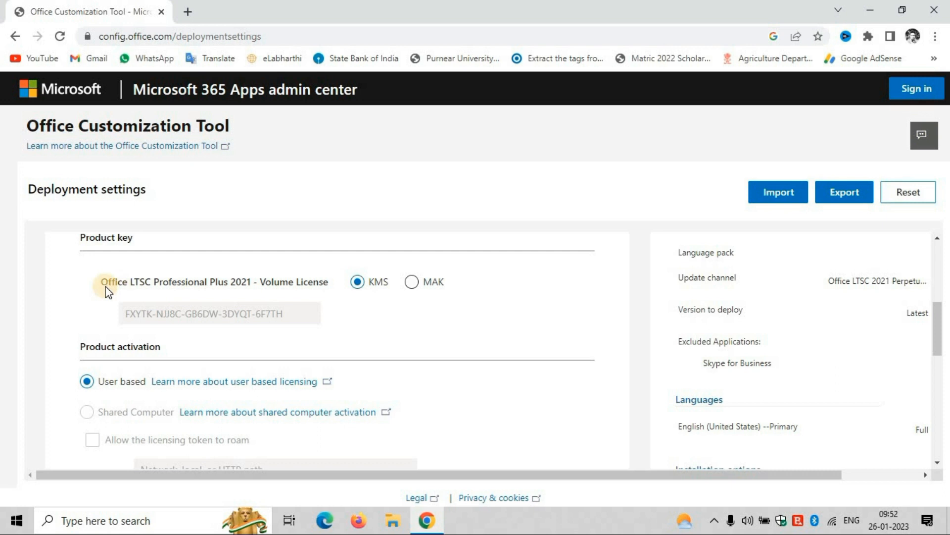
left_click_drag(107, 282, 362, 291)
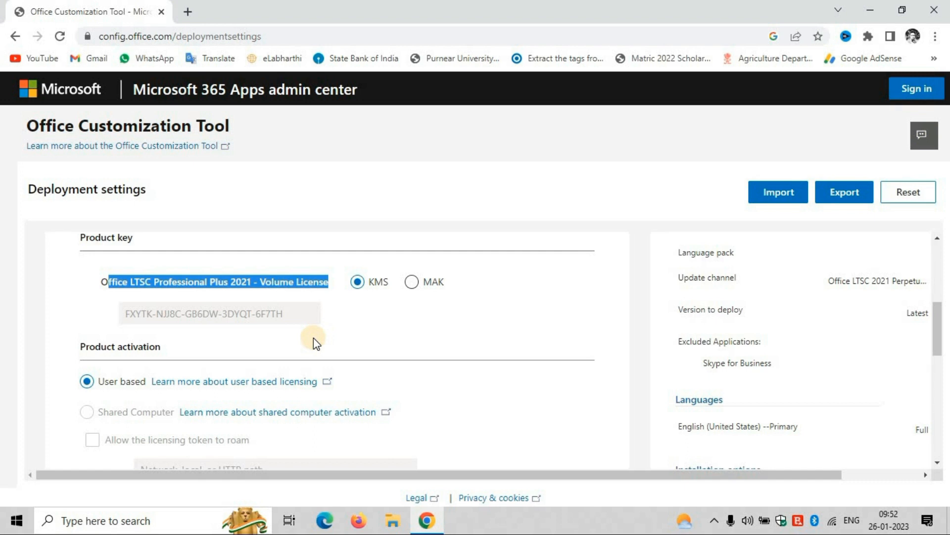
left_click(411, 281)
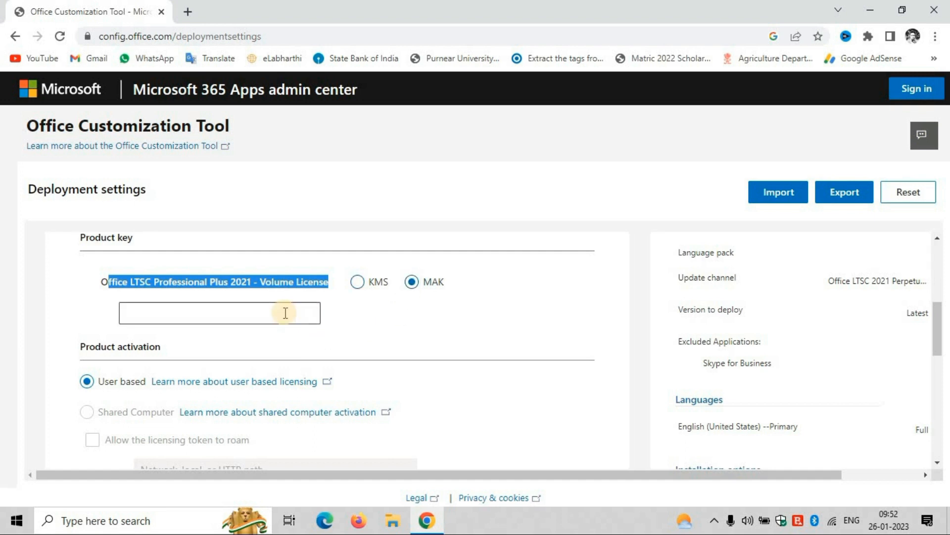
left_click(286, 313)
left_click(356, 282)
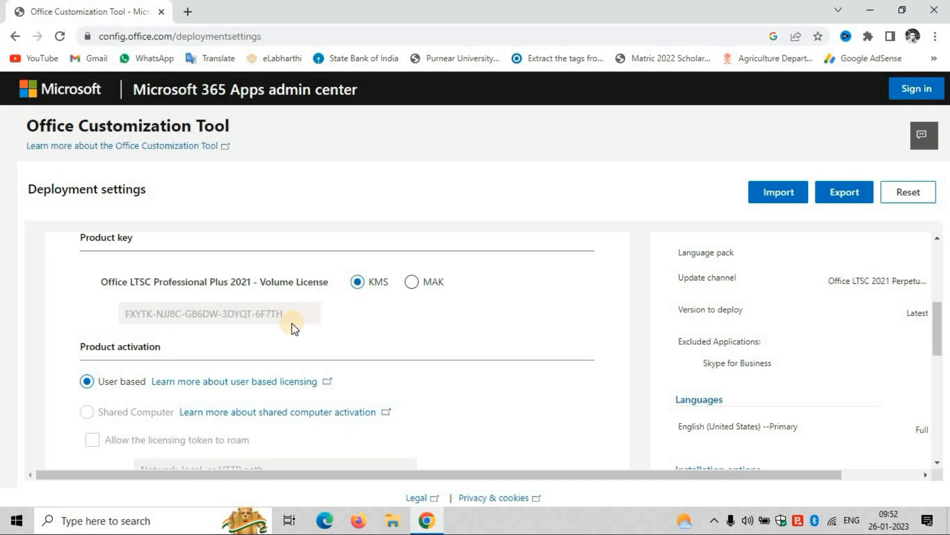
Step: Accept user based product activation, leave the organization name and description empty, and continue to the application preferences
scroll(94, 378, "down", 3)
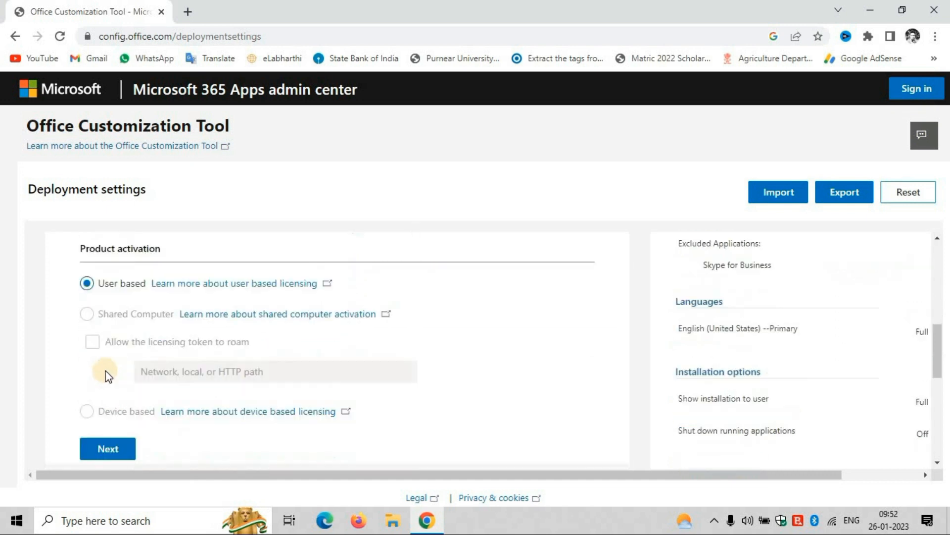
left_click(109, 408)
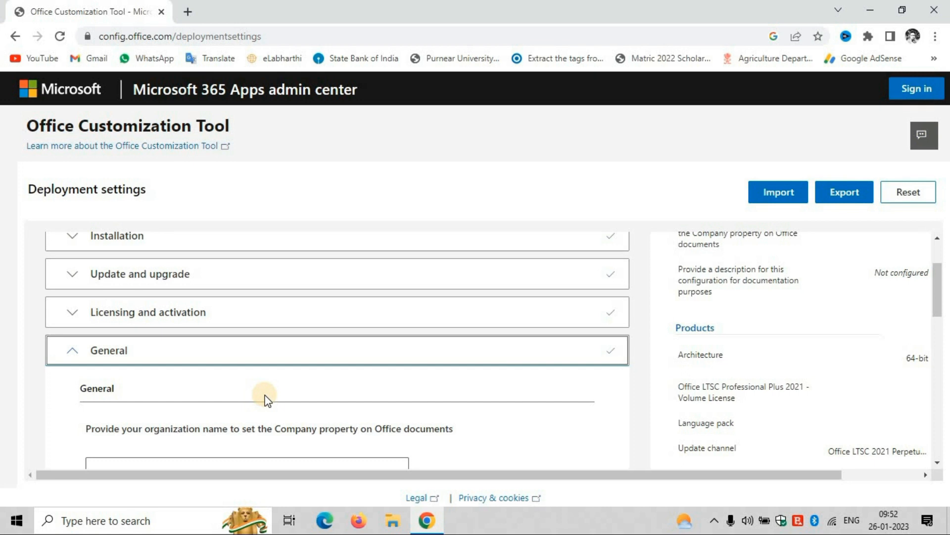
scroll(239, 399, "down", 5)
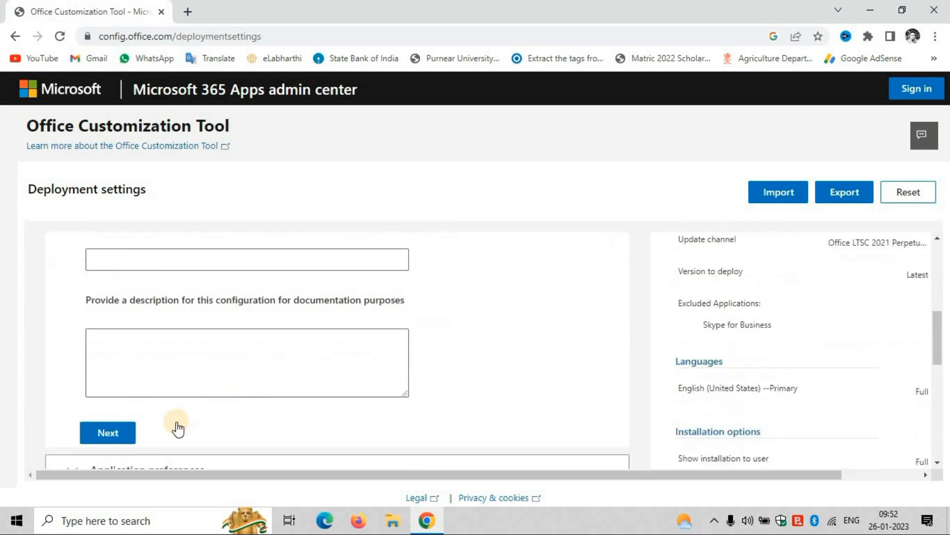
left_click(124, 369)
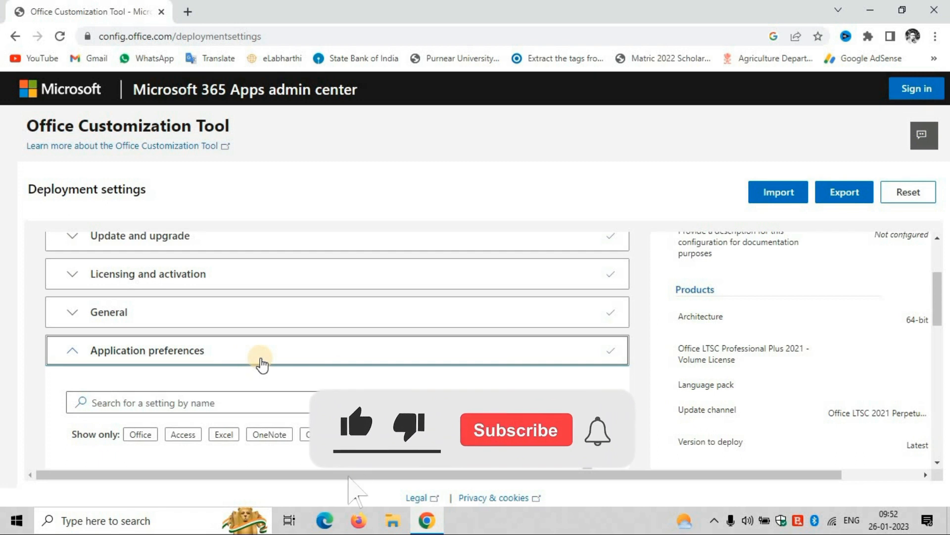
Step: Leave all application preferences at their defaults and finish the deployment settings
scroll(417, 382, "down", 10)
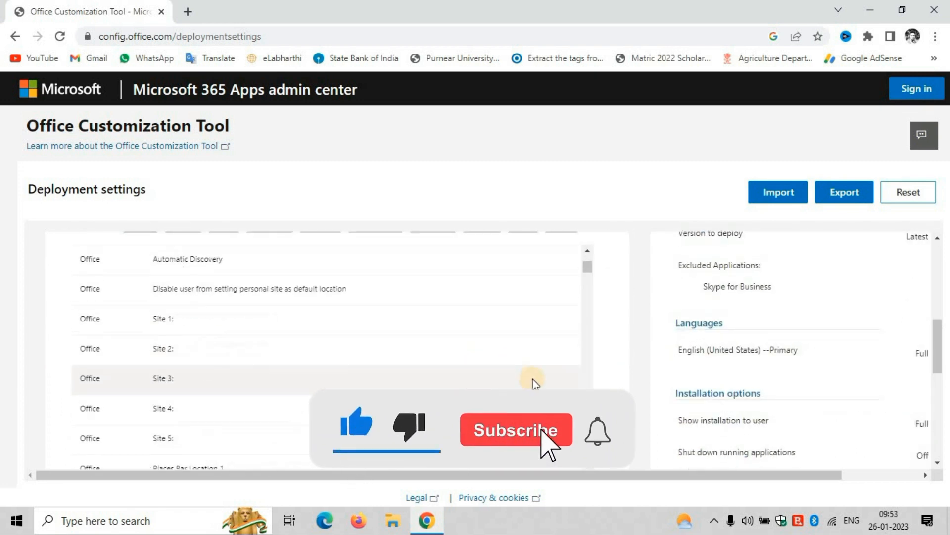
scroll(460, 382, "down", 2)
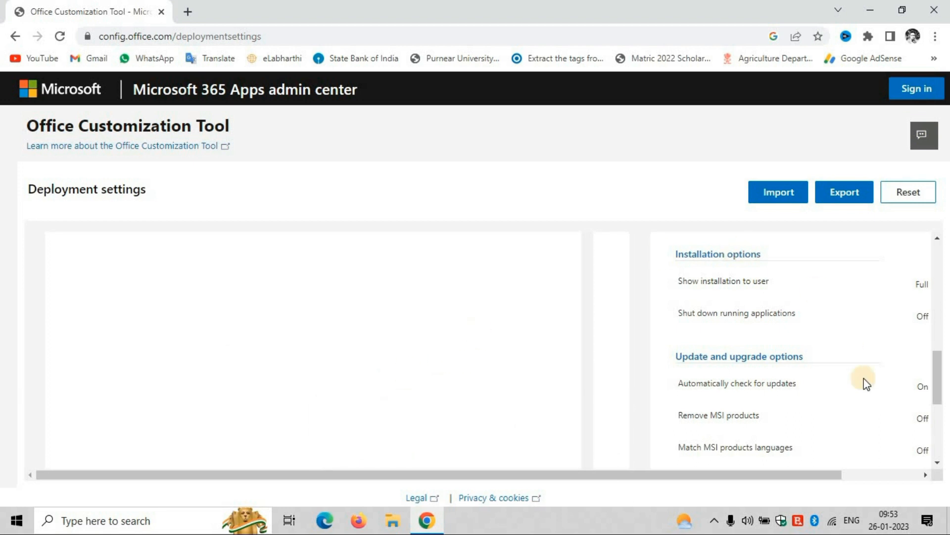
left_click_drag(939, 381, 932, 426)
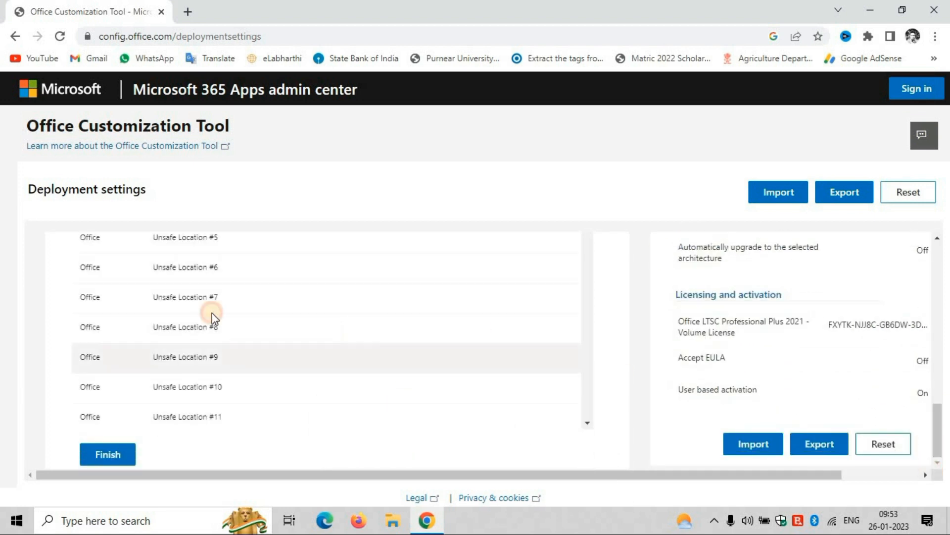
left_click(119, 459)
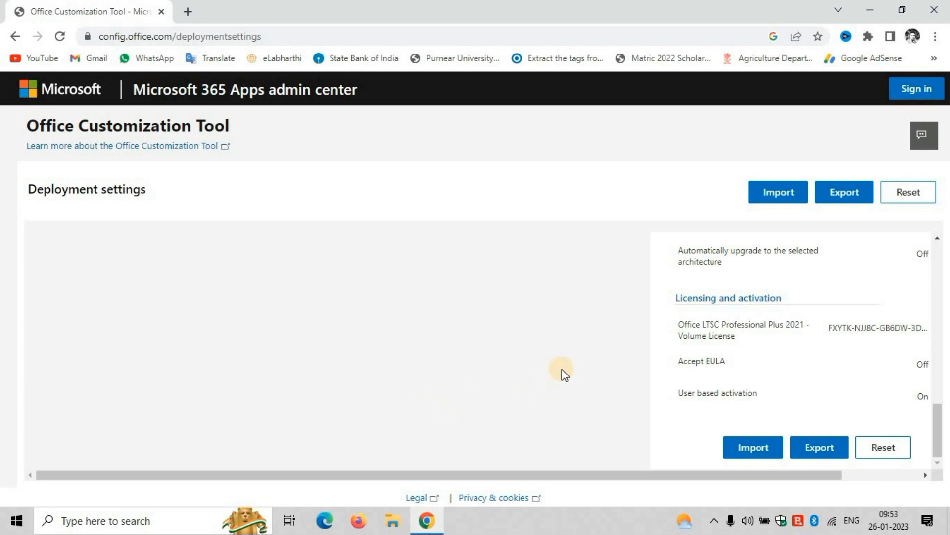
Step: Export the configuration with Office Open XML formats as the default, accepting the license agreement and keeping the file name Configuration
left_click(848, 196)
left_click(296, 293)
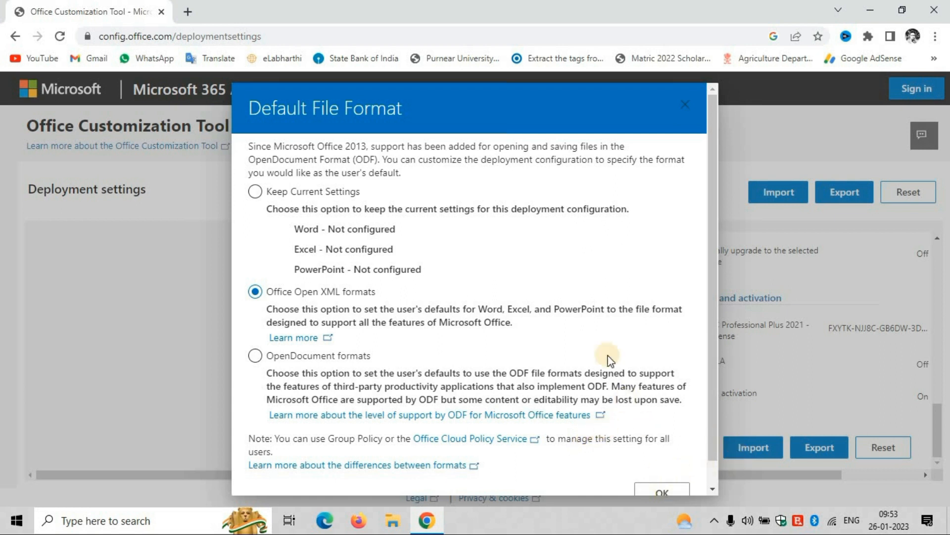
scroll(615, 341, "down", 1)
left_click(656, 466)
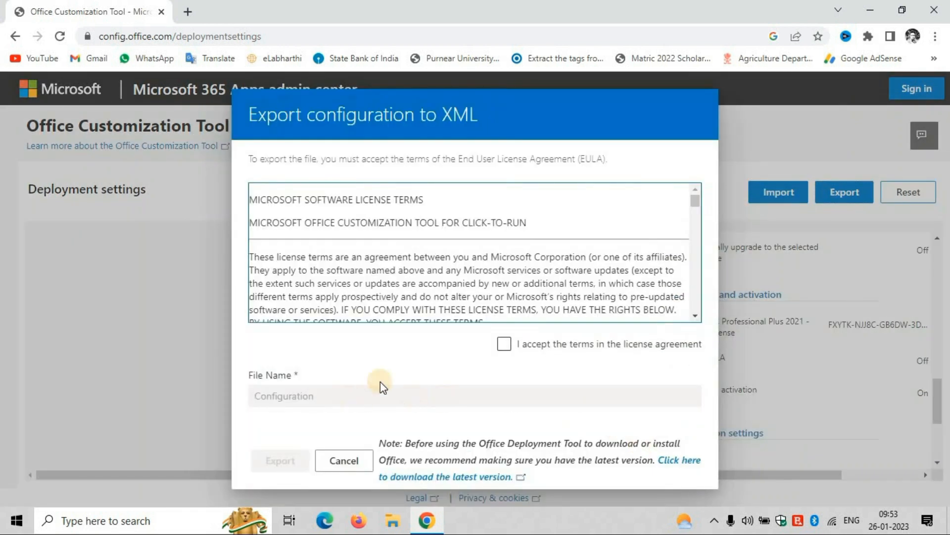
left_click(504, 343)
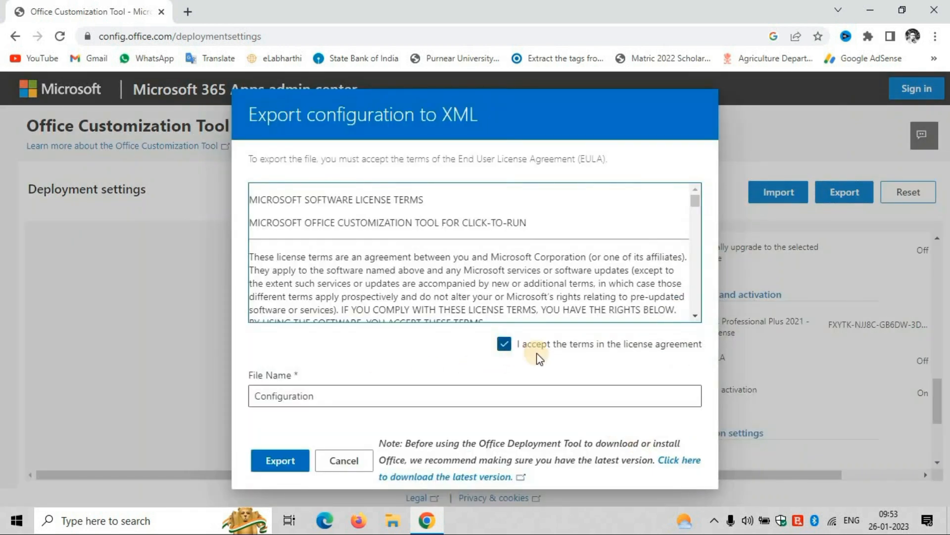
left_click(278, 461)
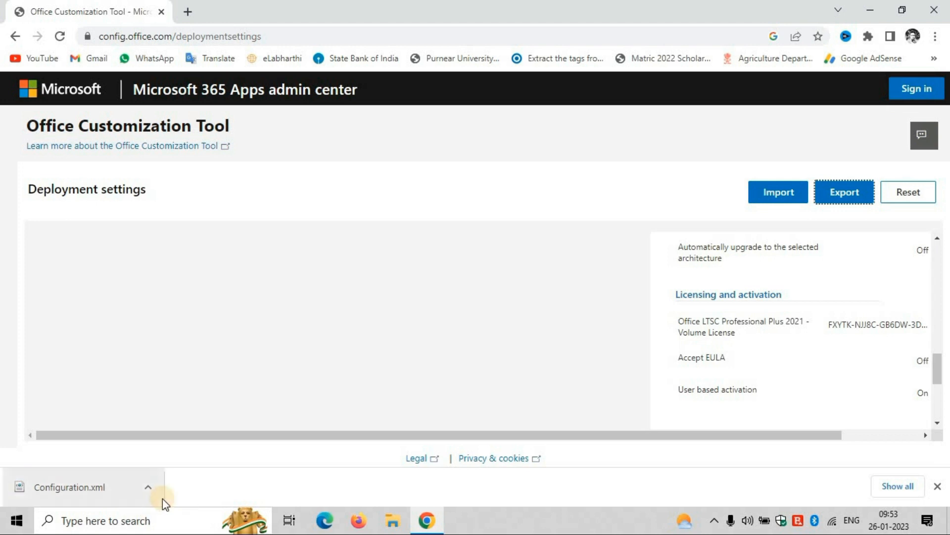
Step: Show the downloaded Configuration.xml in its Downloads folder and cut the file for moving
left_click(148, 488)
left_click(201, 433)
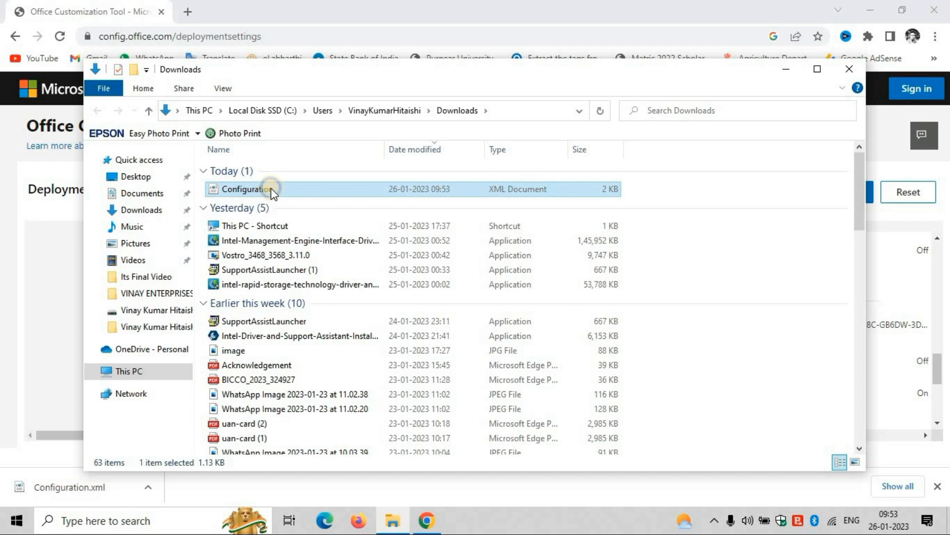
right_click(271, 189)
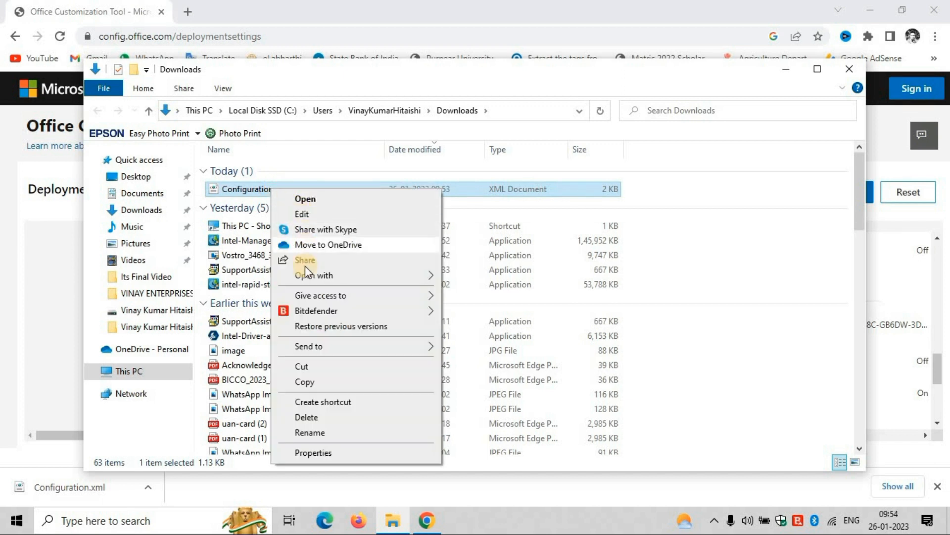
mouse_move(304, 280)
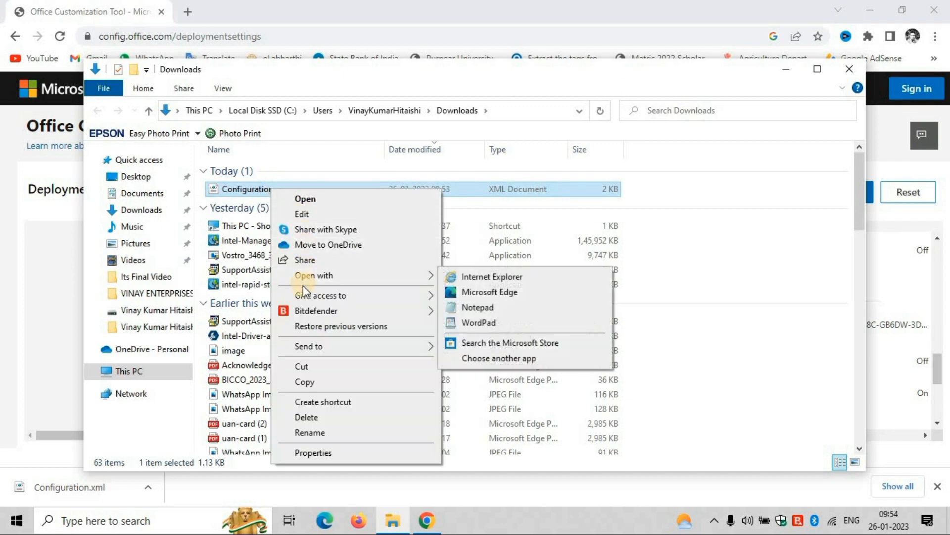
left_click(302, 366)
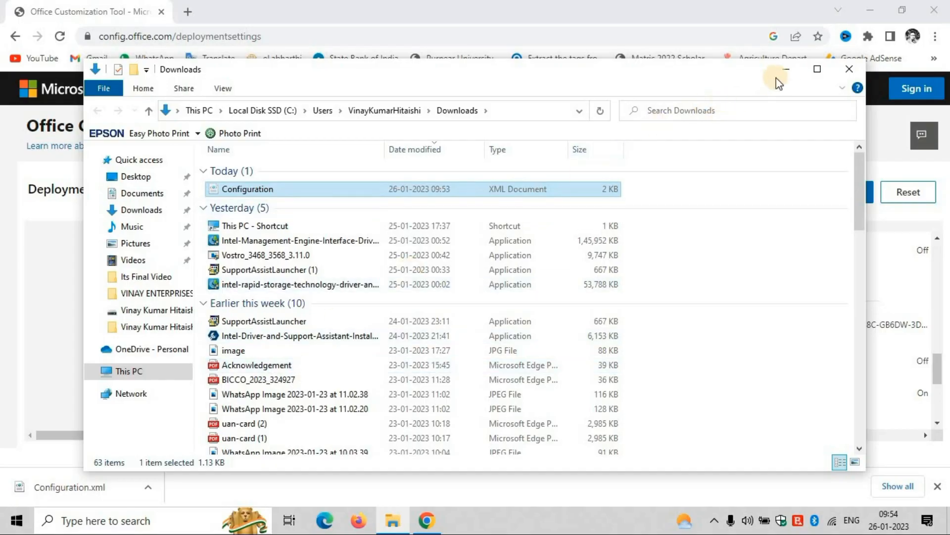
Step: Create a new folder named Office 2021 on the desktop
left_click(787, 69)
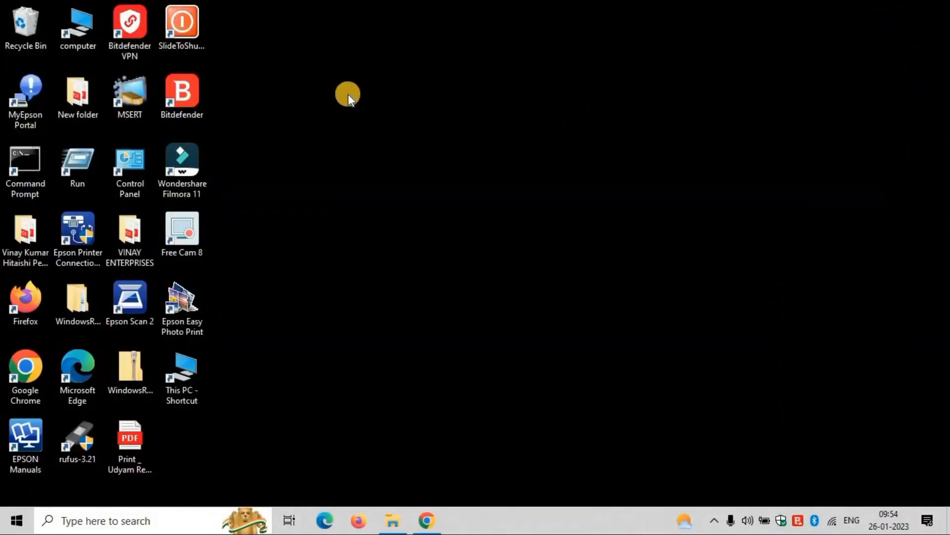
right_click(421, 119)
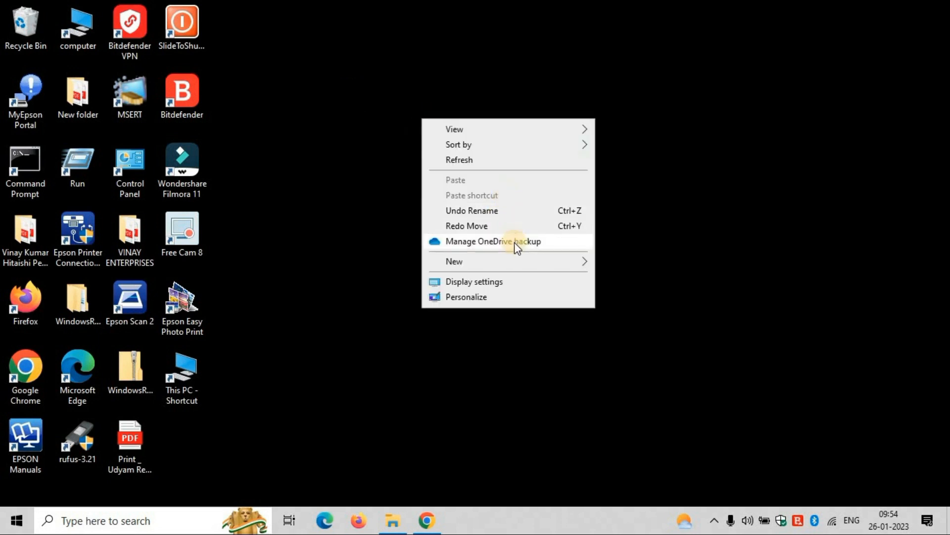
mouse_move(581, 260)
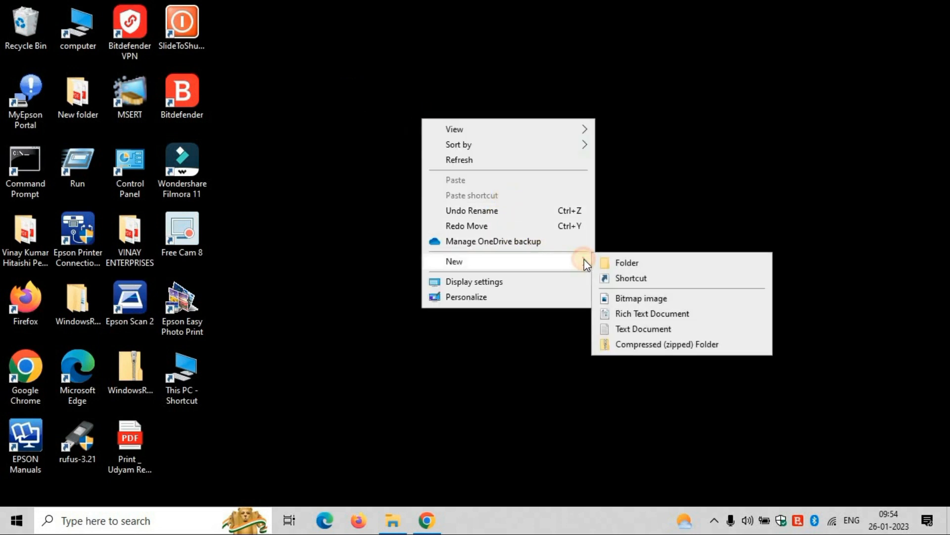
left_click(621, 266)
key("BackSpace")
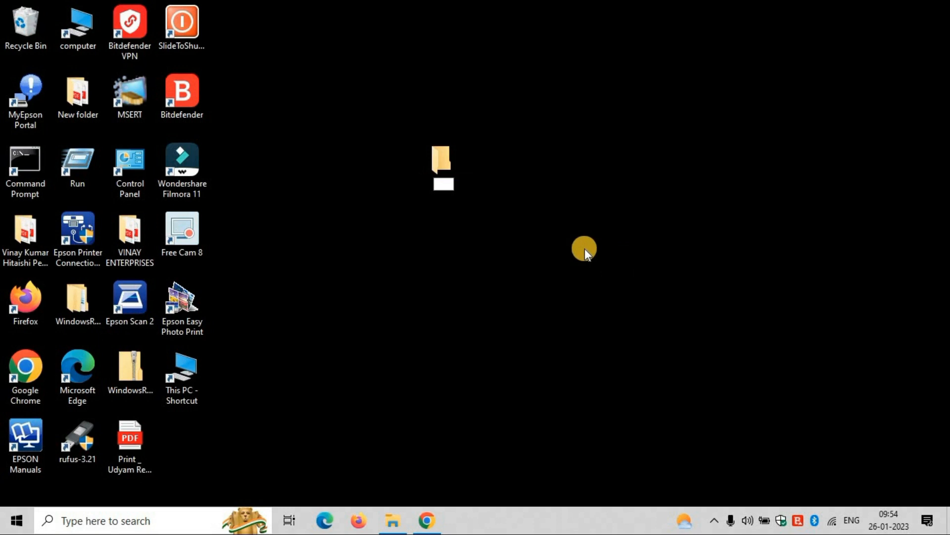
type("Office 2021")
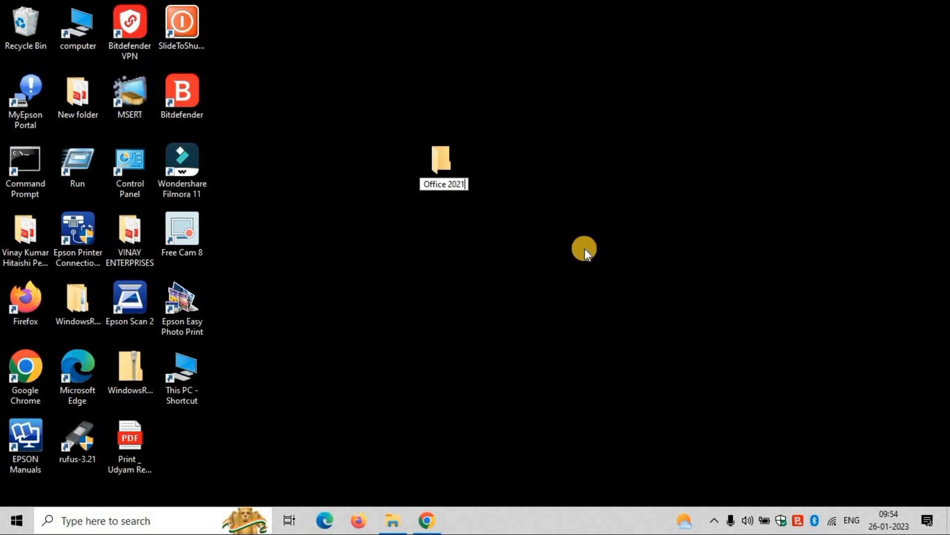
key("Return")
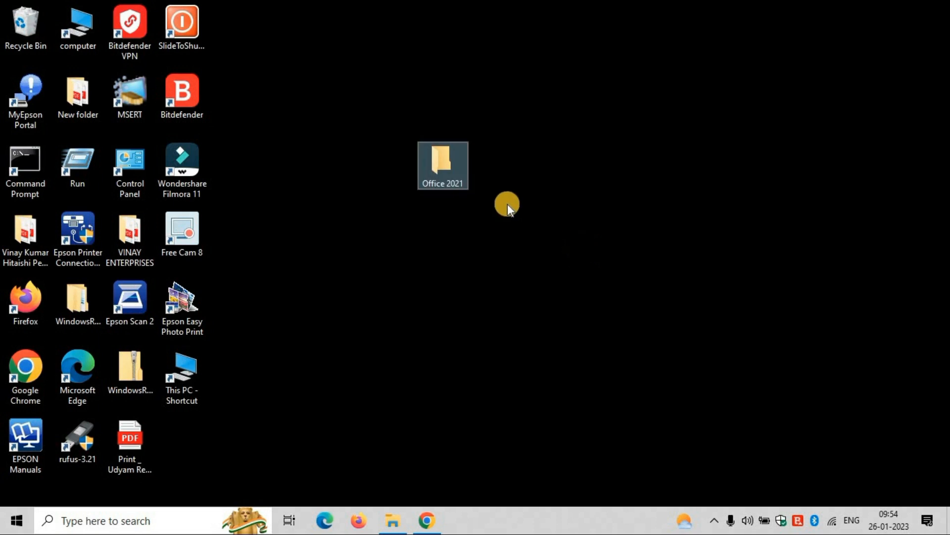
Step: Paste the cut Configuration file into the Office 2021 folder and close the folder window
double_click(439, 166)
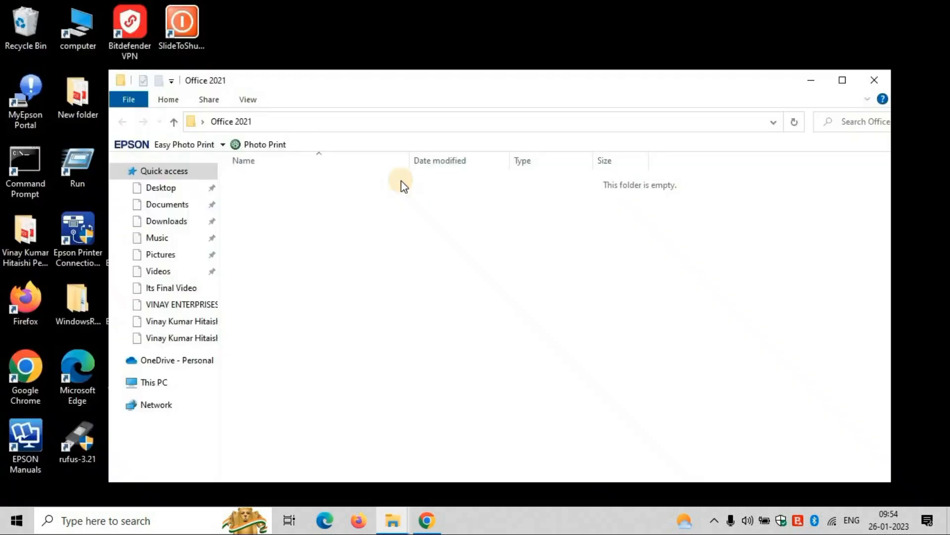
right_click(331, 224)
left_click(364, 320)
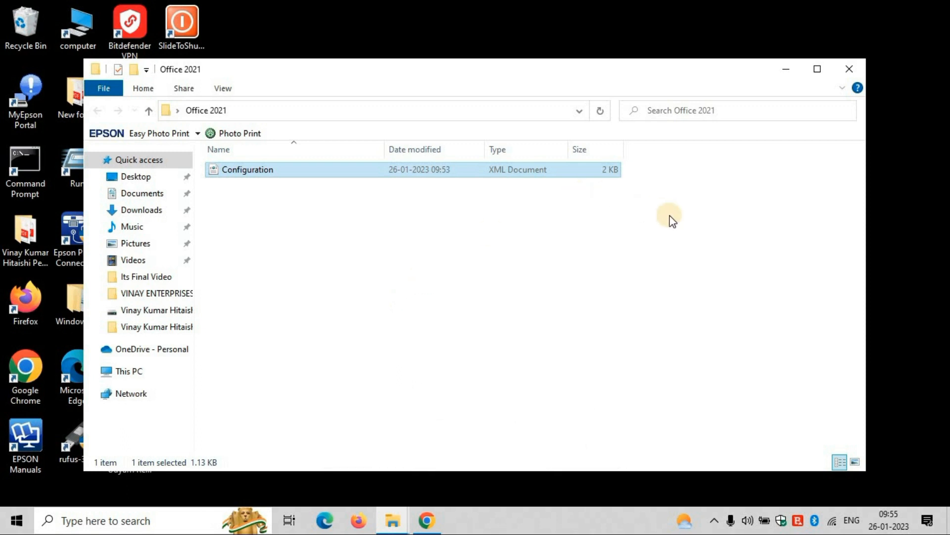
left_click(849, 69)
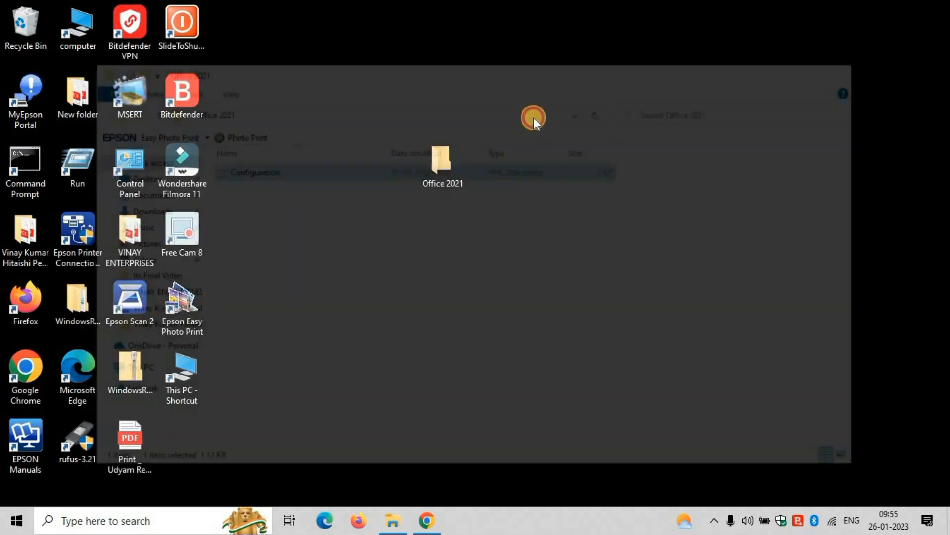
Step: Move the Office 2021 folder to the upper edge of the desktop and refresh the desktop
left_click_drag(441, 161, 390, 22)
right_click(480, 61)
left_click(512, 100)
Step: Switch back to Chrome, go to google.com and search for "office deploment tool"
left_click(431, 519)
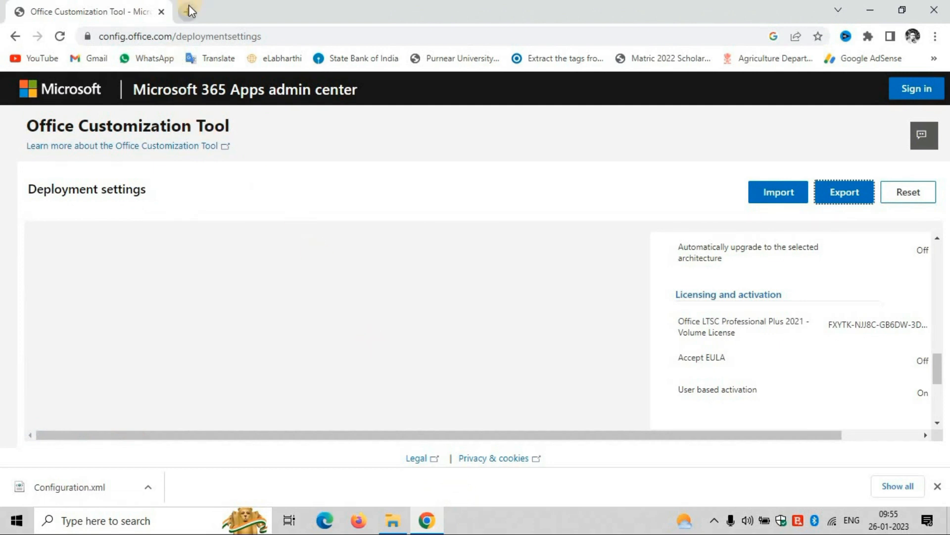
left_click(165, 37)
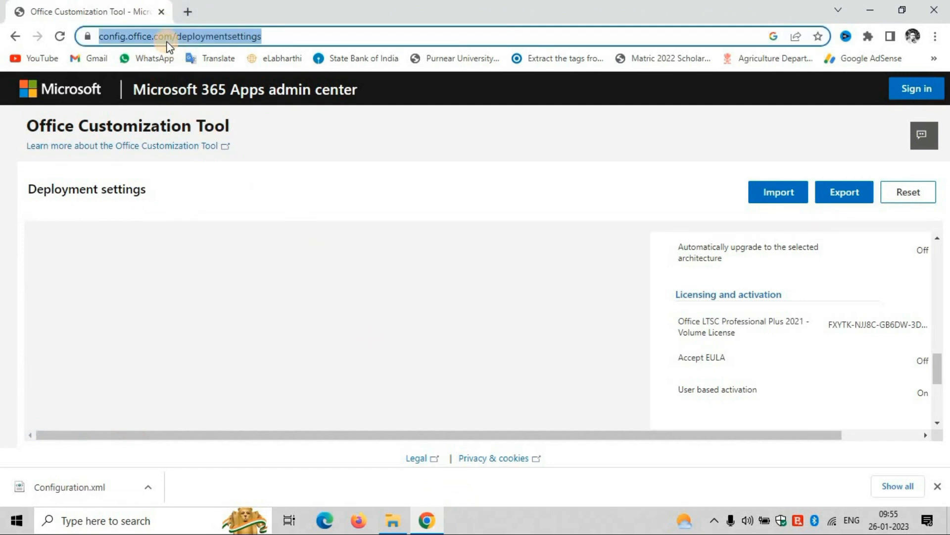
type("goo")
key("Return")
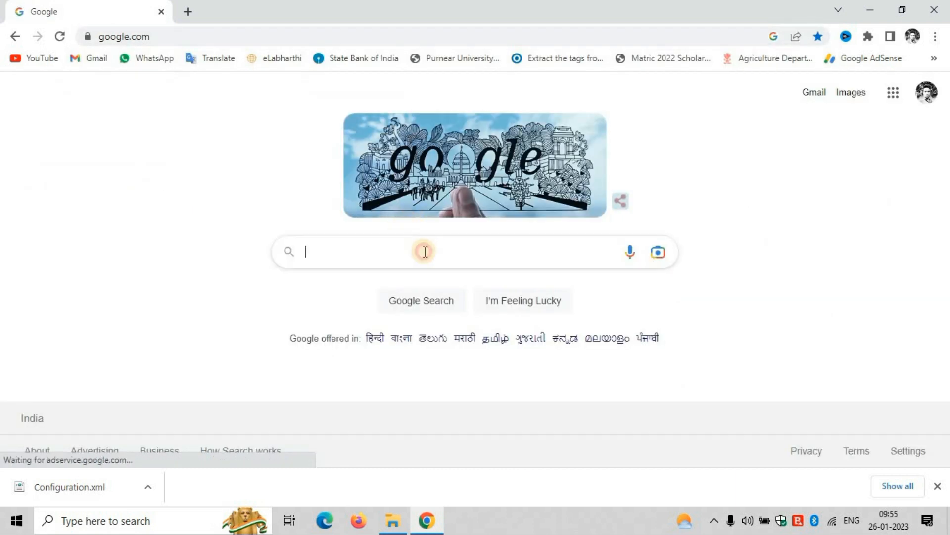
left_click(425, 251)
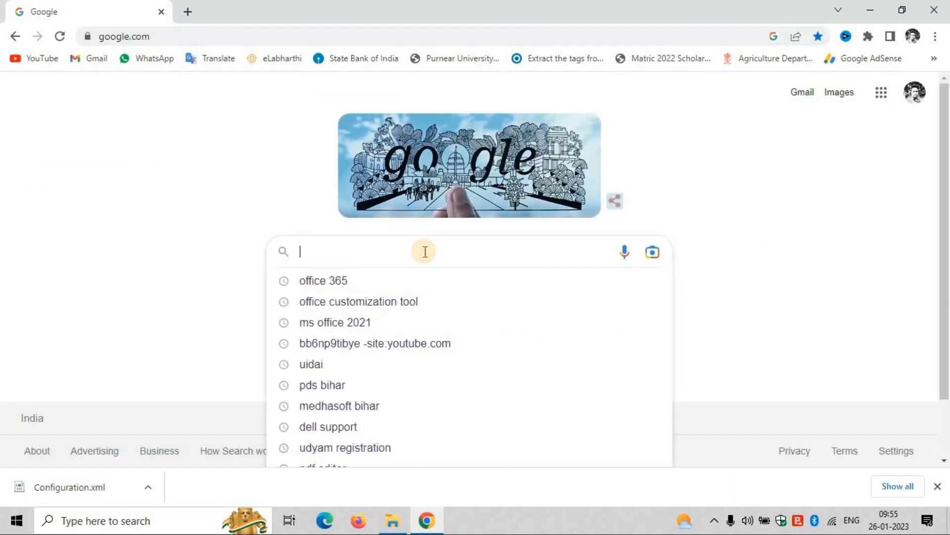
type("office deployment tool")
key("Return")
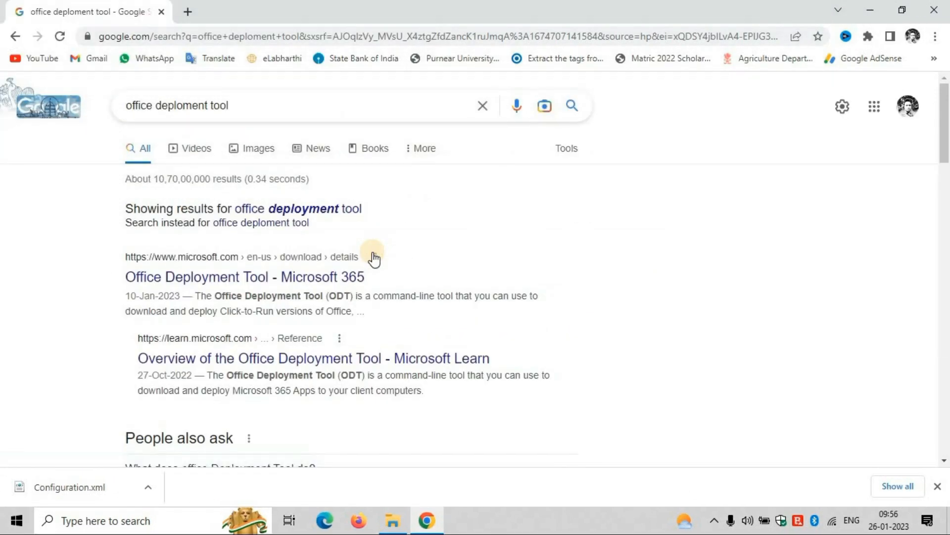
Step: Go to Microsoft's Office Deployment Tool download page and download the English version
left_click(200, 279)
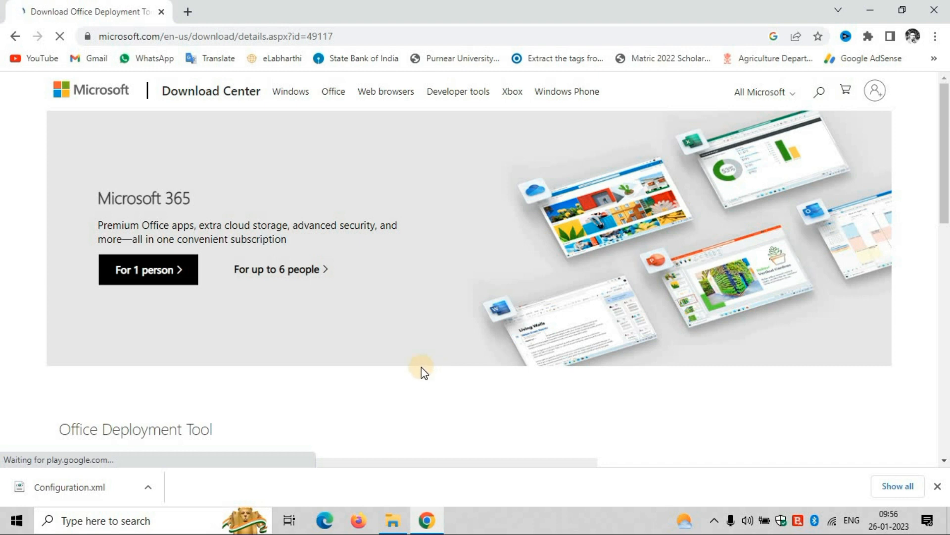
scroll(391, 358, "down", 4)
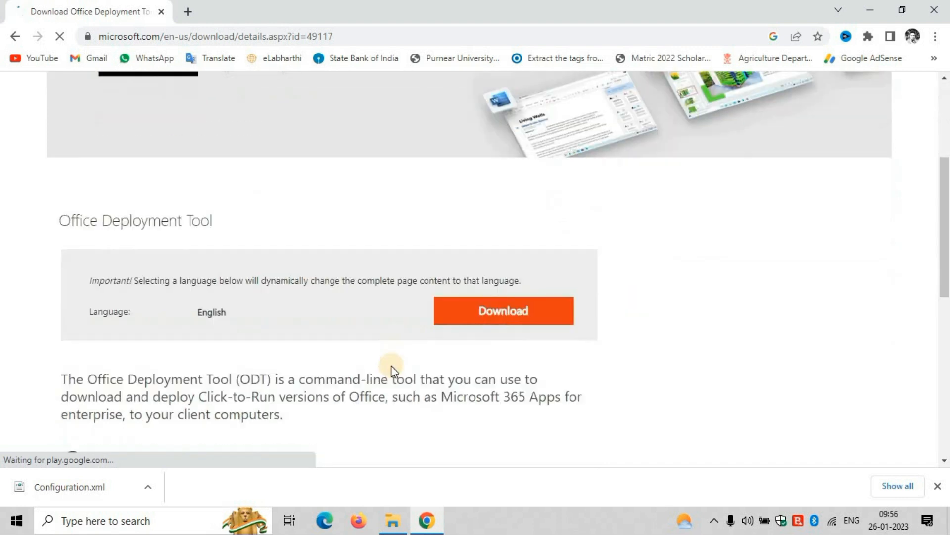
left_click(503, 316)
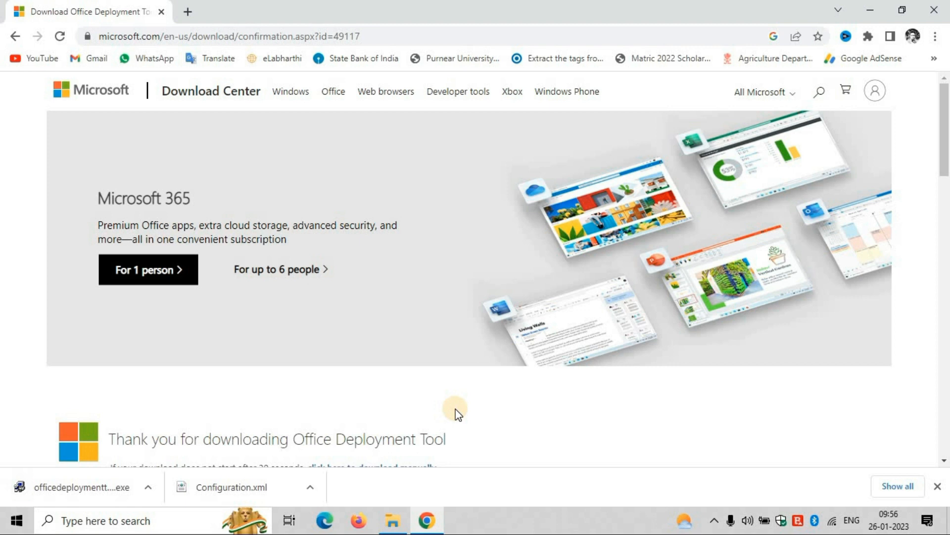
Step: Run the downloaded Office Deployment Tool installer, accept the Microsoft Software License Terms and continue
left_click(103, 488)
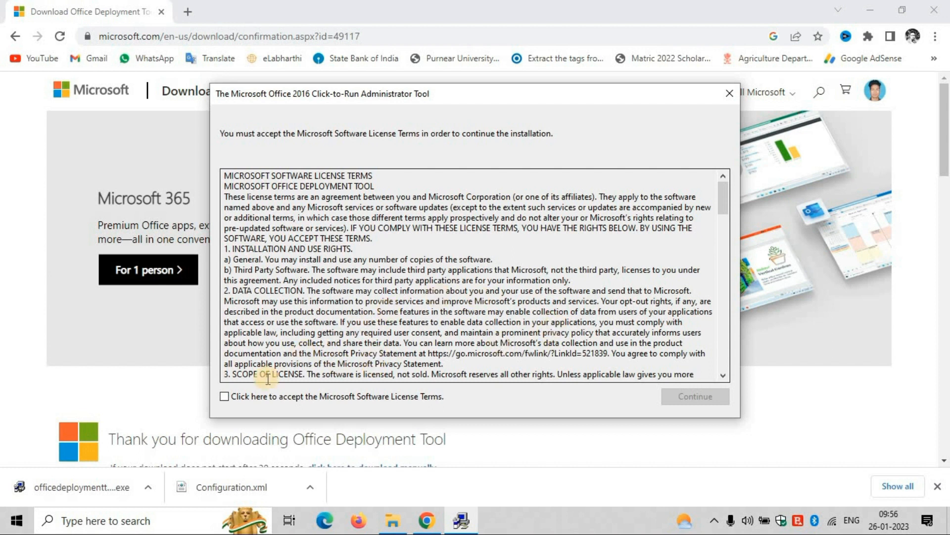
left_click(224, 396)
scroll(621, 301, "down", 12)
scroll(620, 301, "down", 15)
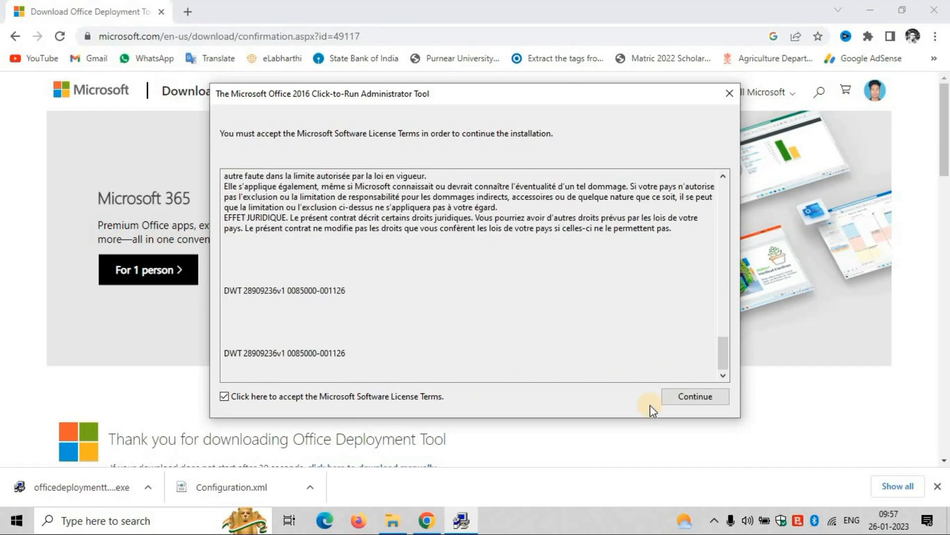
left_click(688, 393)
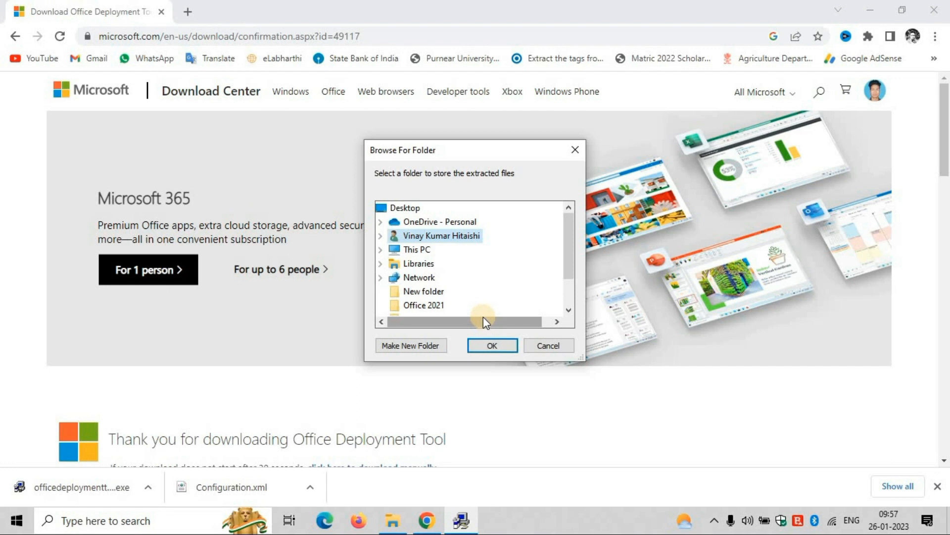
Step: Extract the deployment tool files into the Office 2021 folder on the desktop and dismiss the completion message
left_click(432, 307)
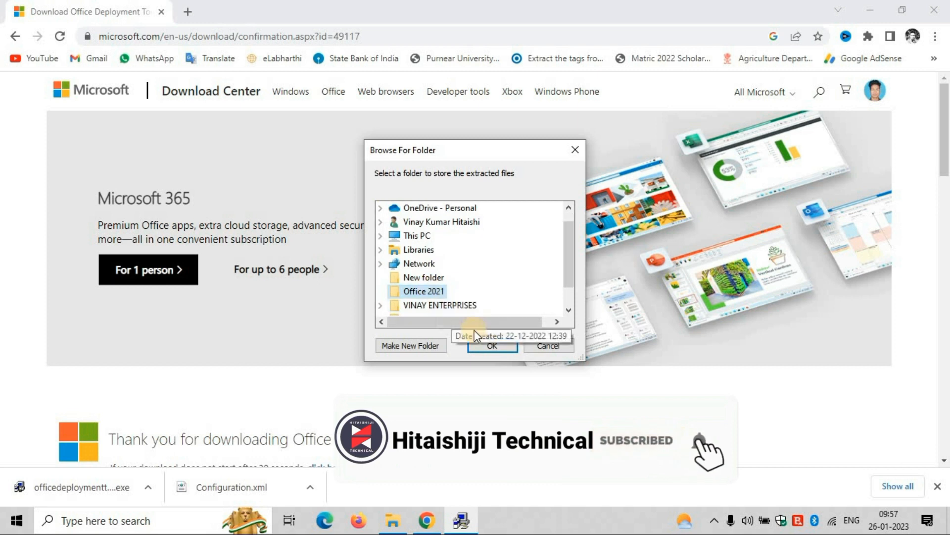
left_click(493, 347)
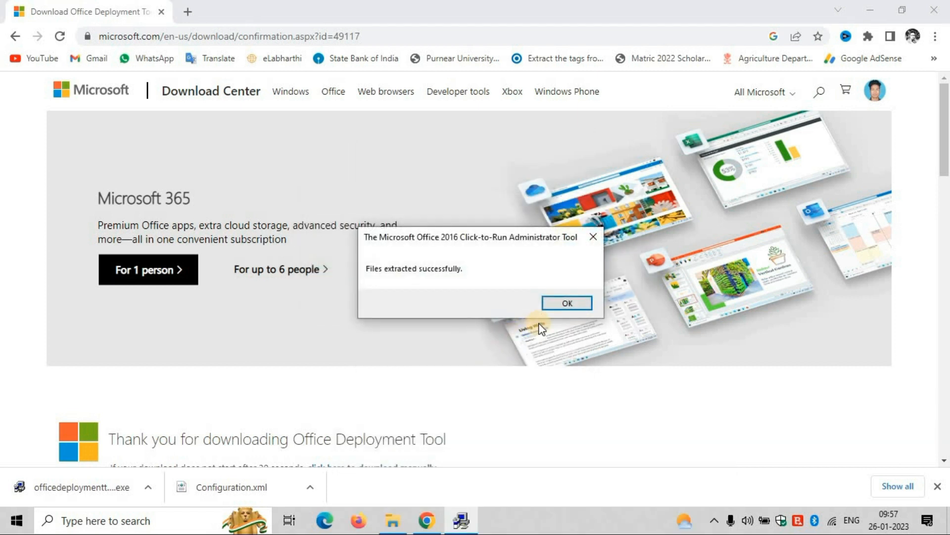
left_click(569, 303)
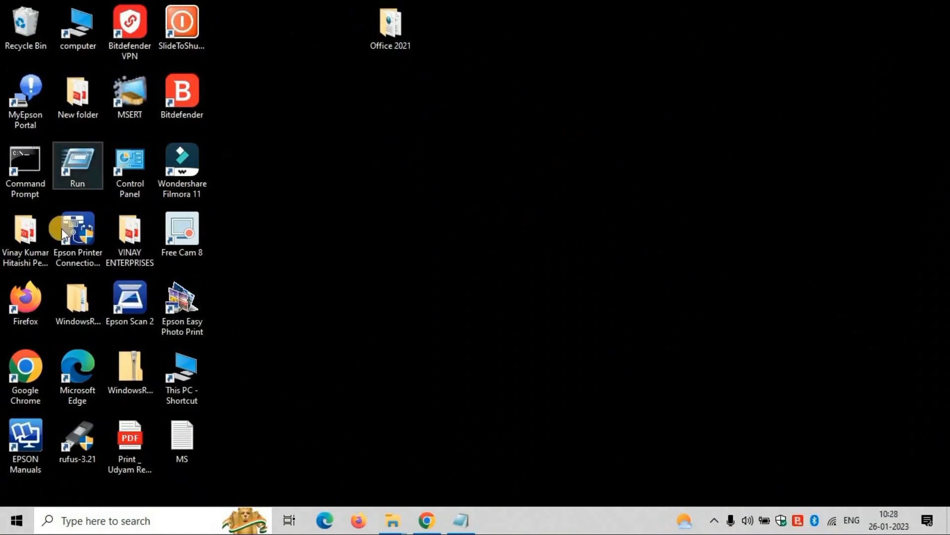
Step: Search Windows for Command Prompt, run it as administrator and move its window clear of the Office 2021 desktop folder
left_click(166, 520)
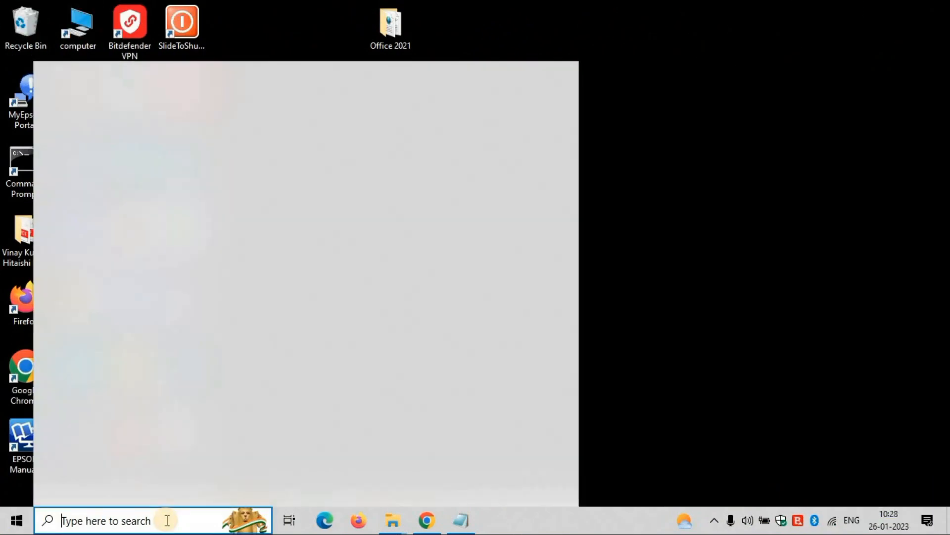
type("COMM")
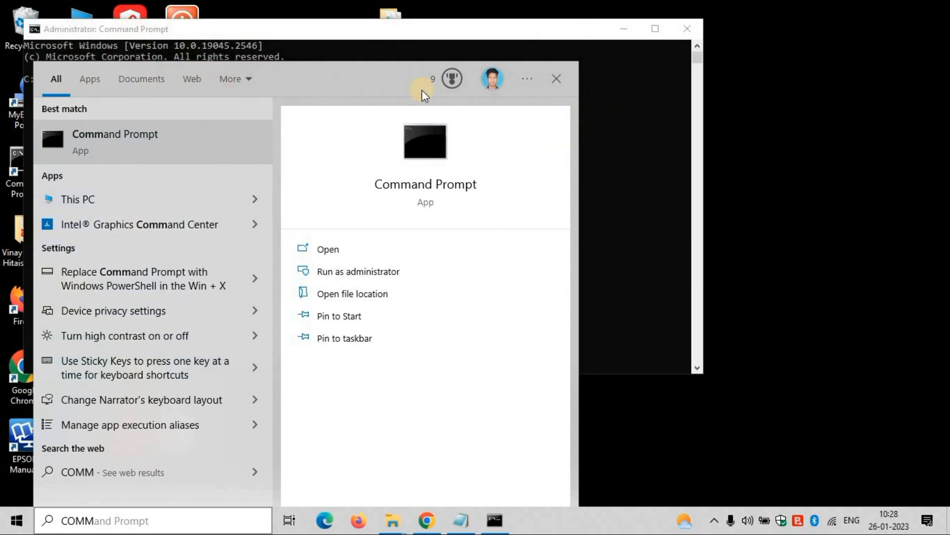
left_click(551, 78)
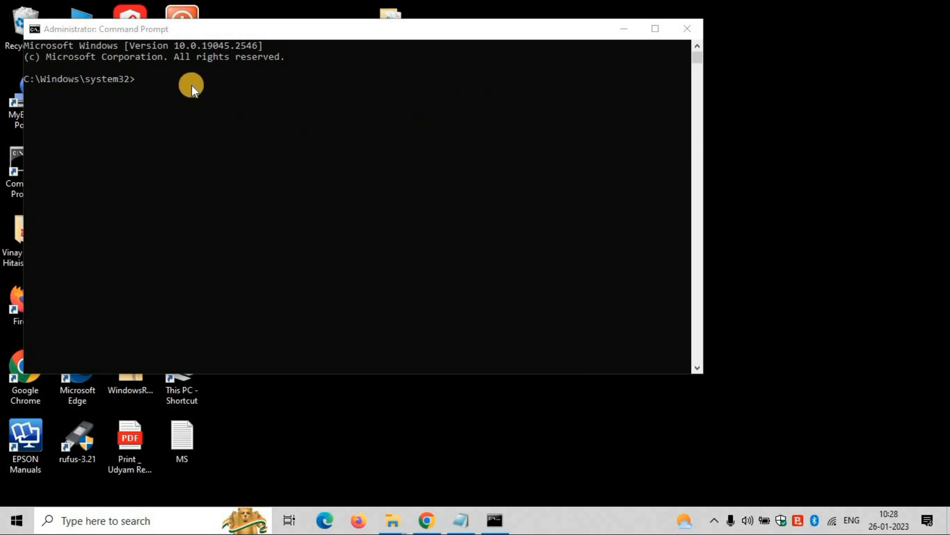
left_click_drag(331, 28, 524, 63)
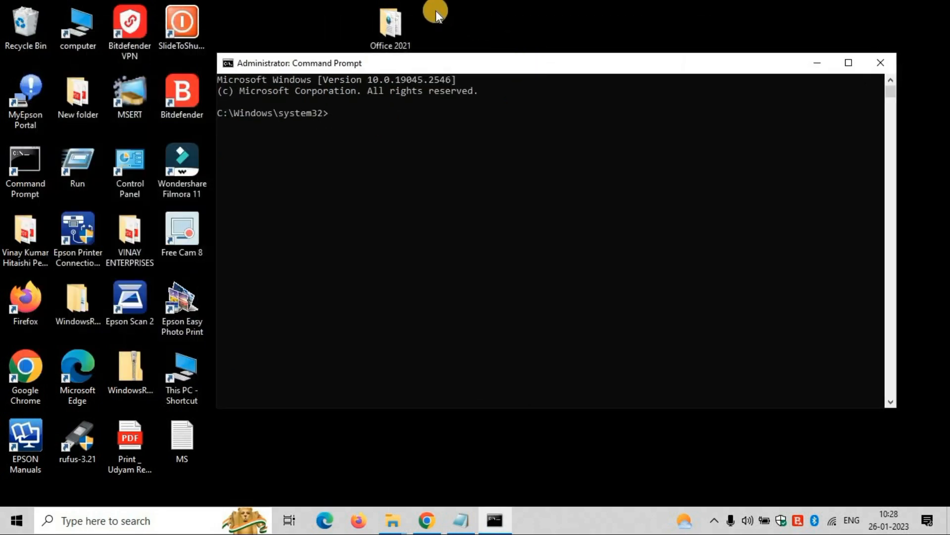
Step: Copy the path of the Office 2021 desktop folder and switch Command Prompt to that folder with the cd command
double_click(389, 28)
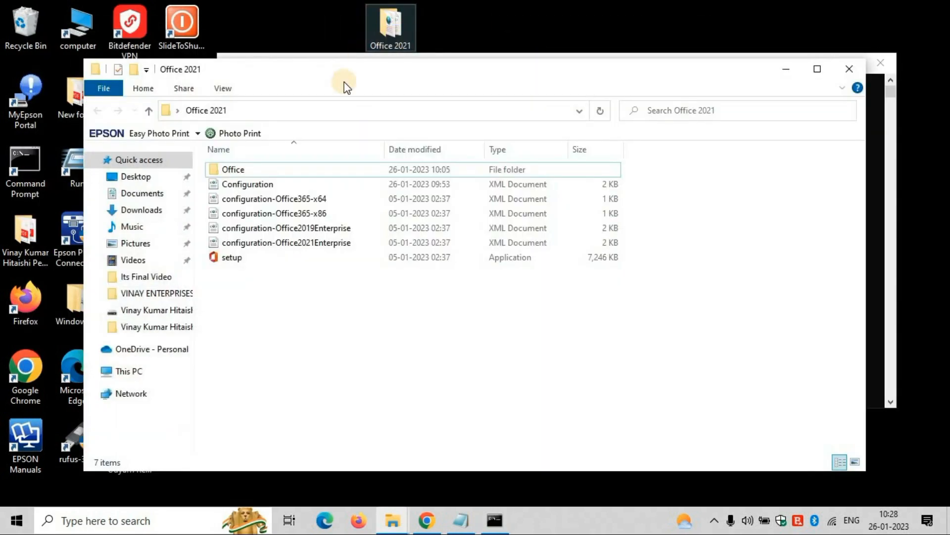
left_click(547, 110)
key("ctrl+c")
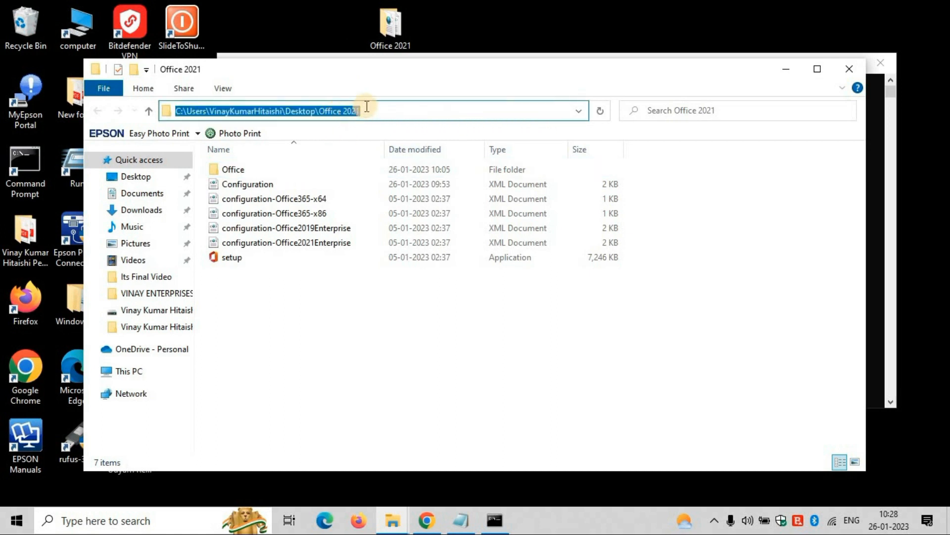
left_click(786, 69)
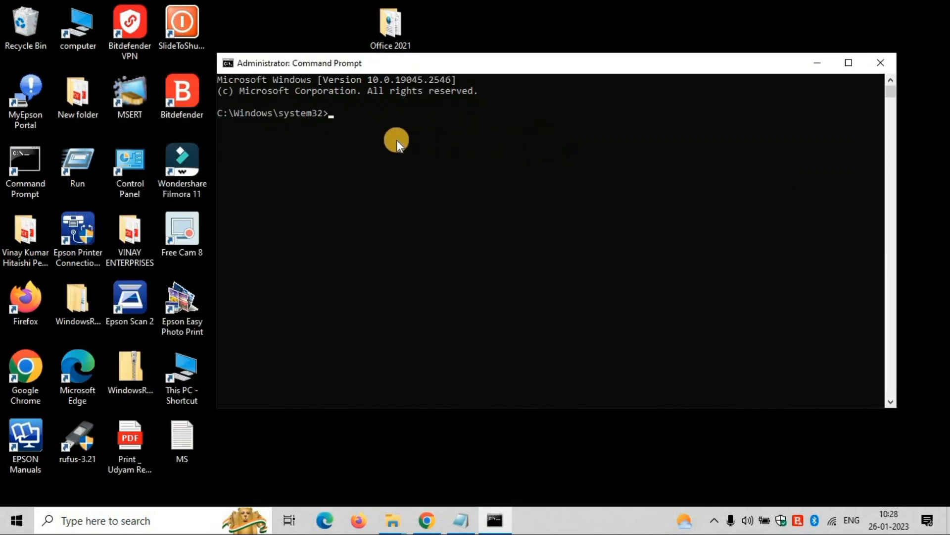
type("cd")
key("ctrl+v")
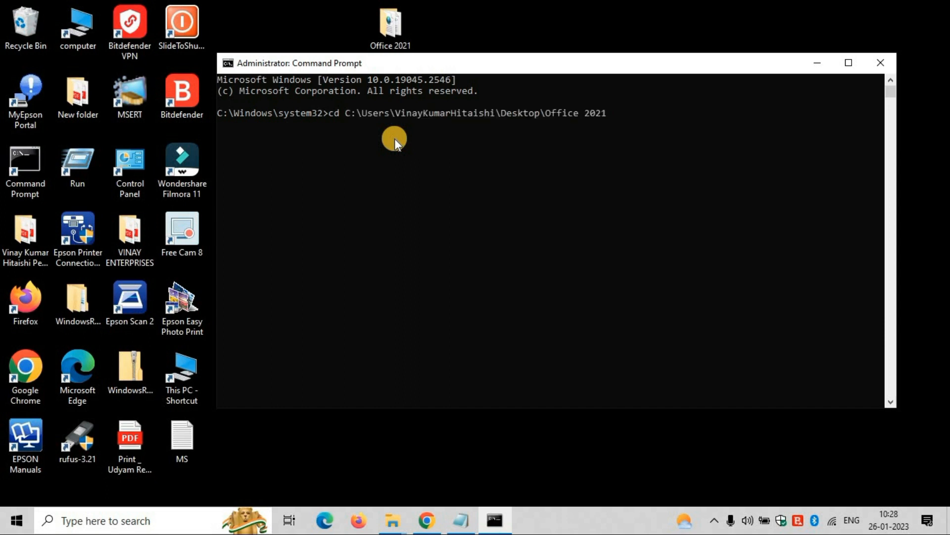
key("Return")
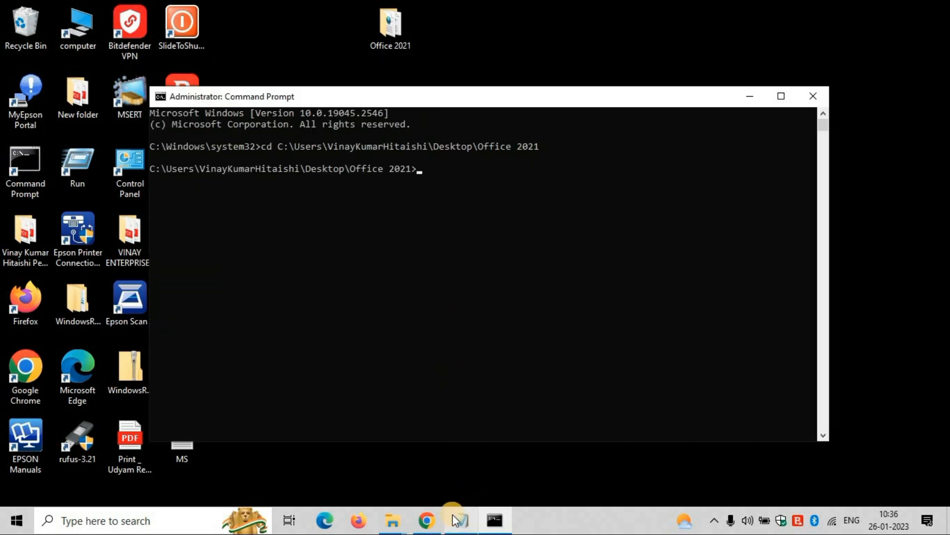
Step: Copy the command "setup /configure configuration.xml" from the MS note in Notepad and run it in Command Prompt
left_click(458, 519)
left_click(138, 134)
left_click_drag(100, 134, 284, 134)
right_click(273, 141)
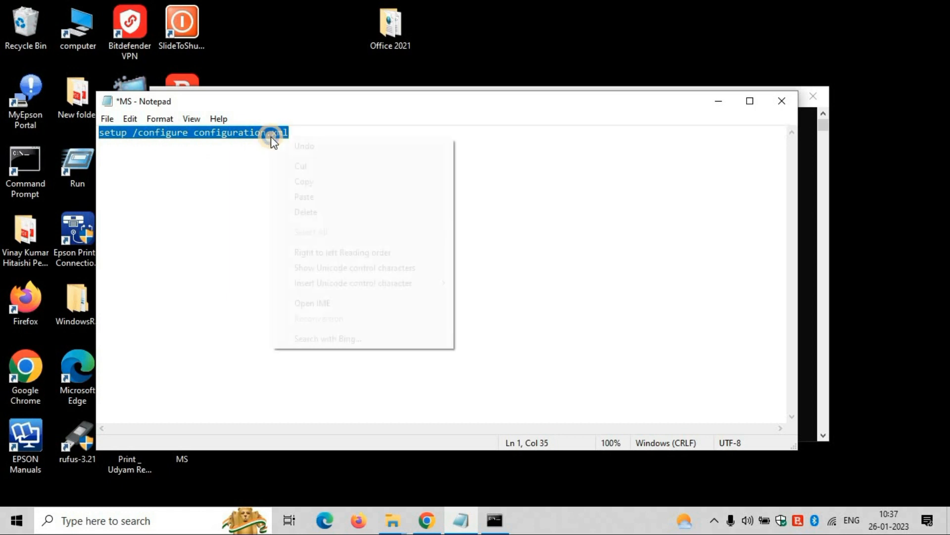
left_click(305, 182)
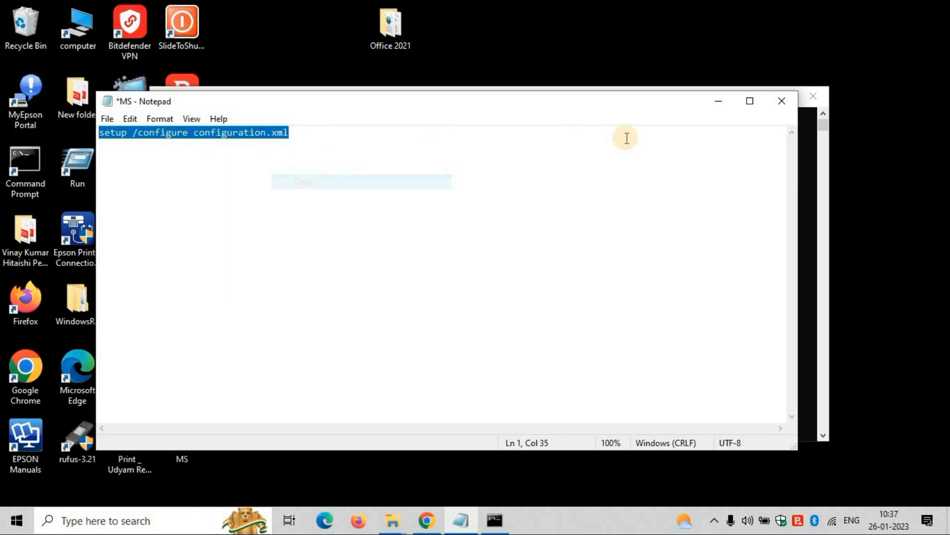
left_click(718, 101)
right_click(472, 171)
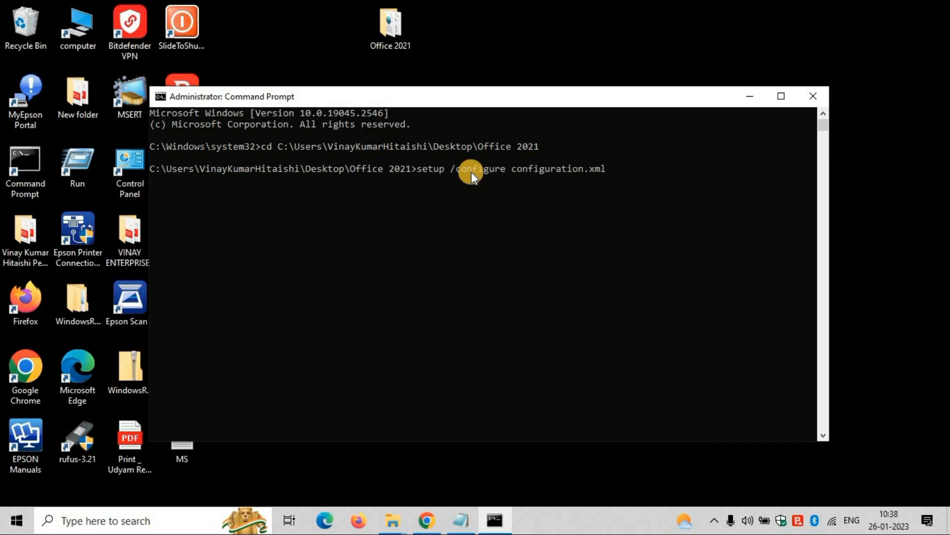
key("Return")
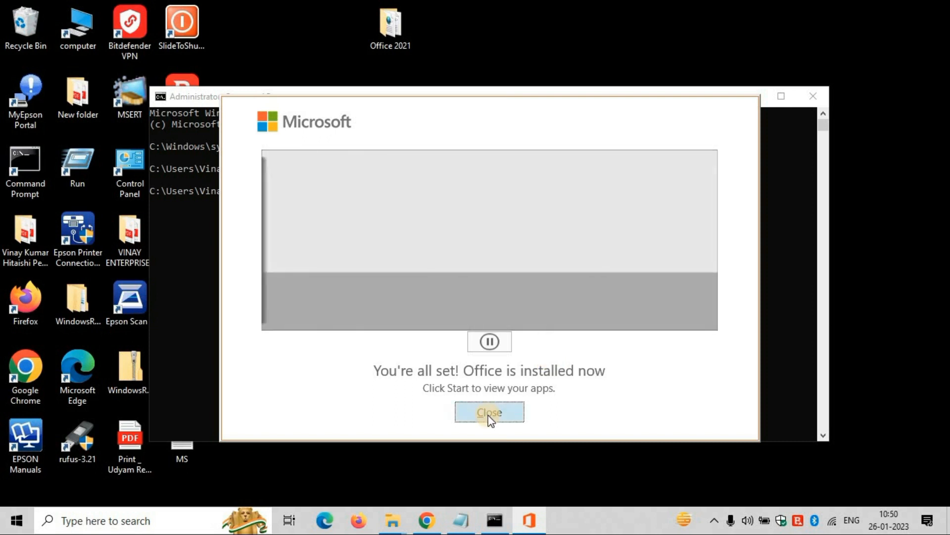
Step: Close the Office installer window once installation finishes and end the Command Prompt session with exit
left_click(490, 415)
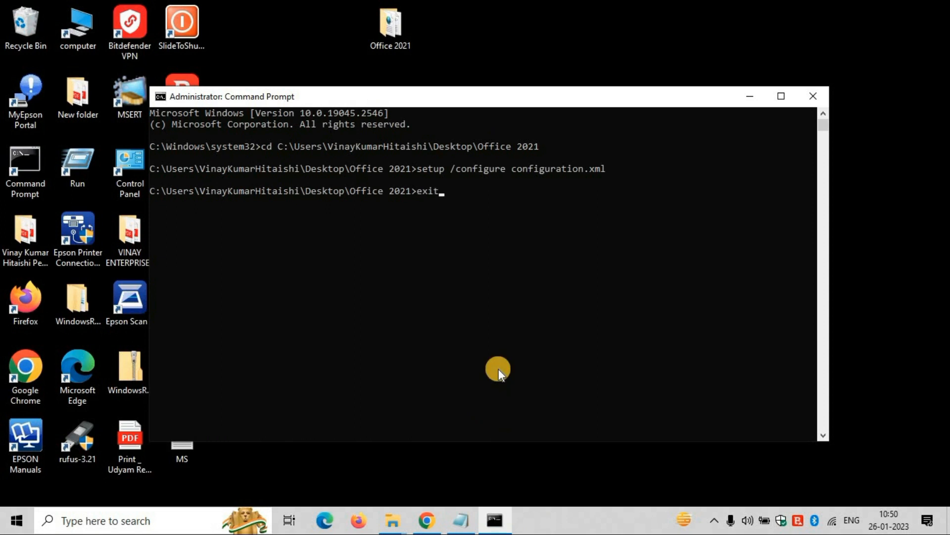
key("Return")
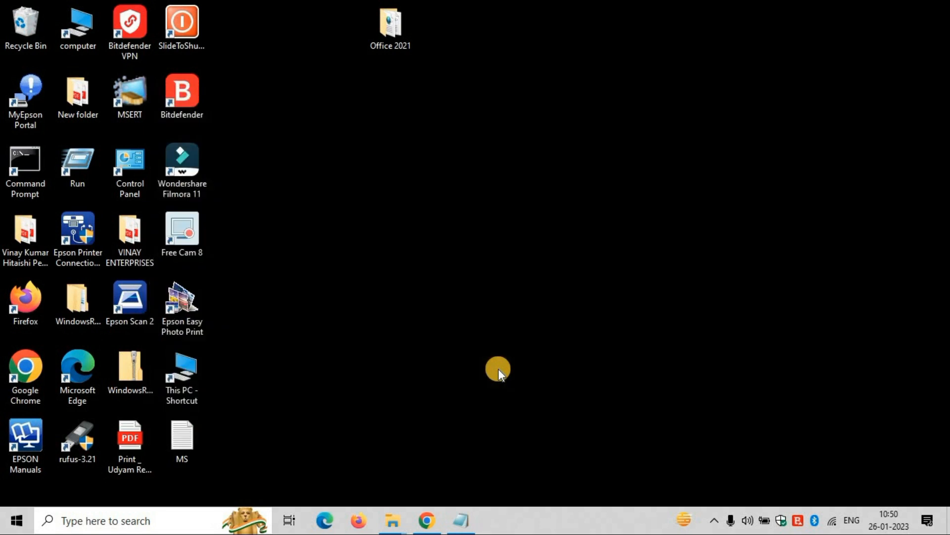
right_click(422, 156)
left_click(458, 199)
Step: Search Windows for "word" and launch the installed Word app
left_click(191, 519)
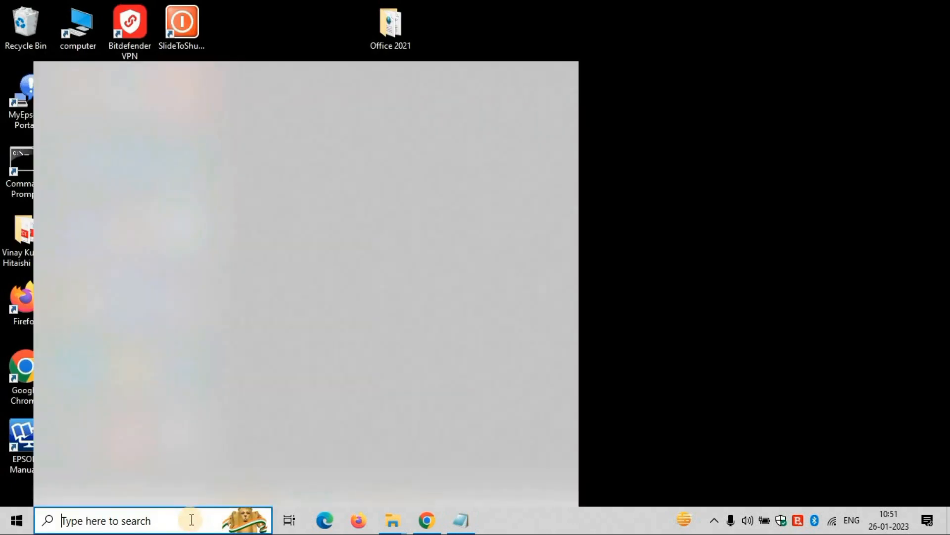
type("wor")
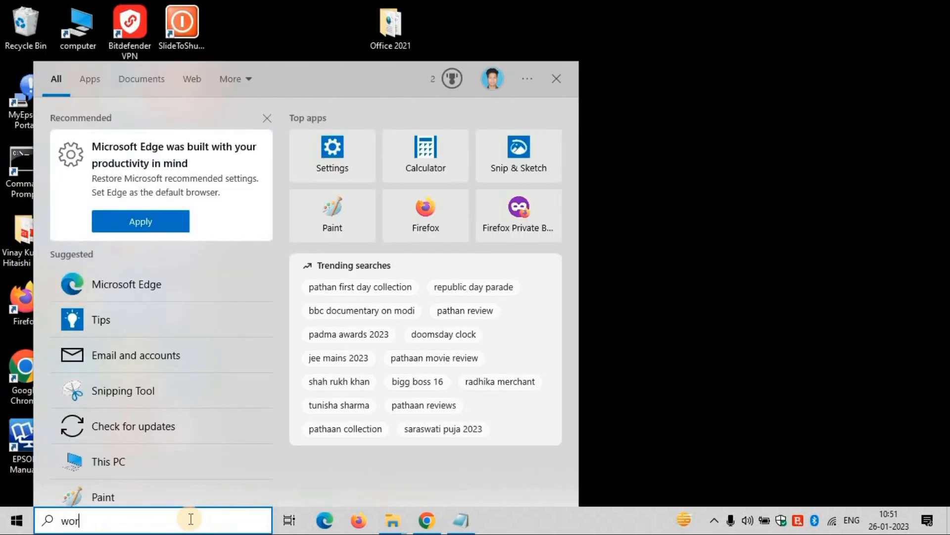
type("d")
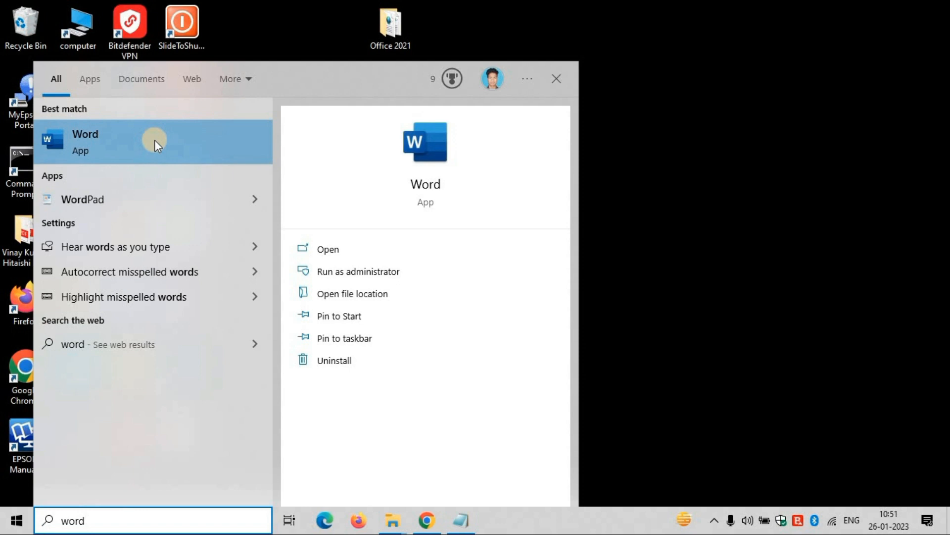
left_click(154, 140)
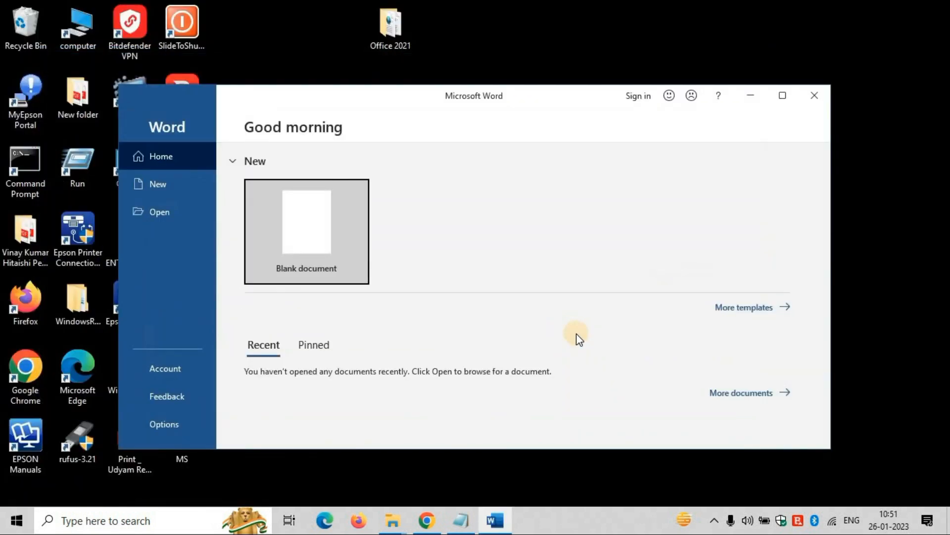
Step: Maximize the Word window, dismiss the Privacy Settings Applied notice and show the Home page
left_click(783, 96)
left_click(474, 373)
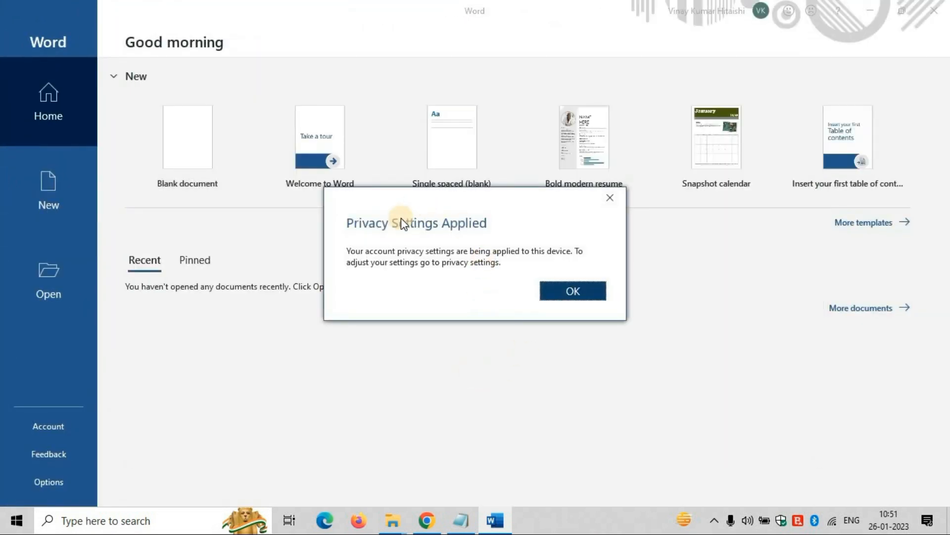
left_click(574, 290)
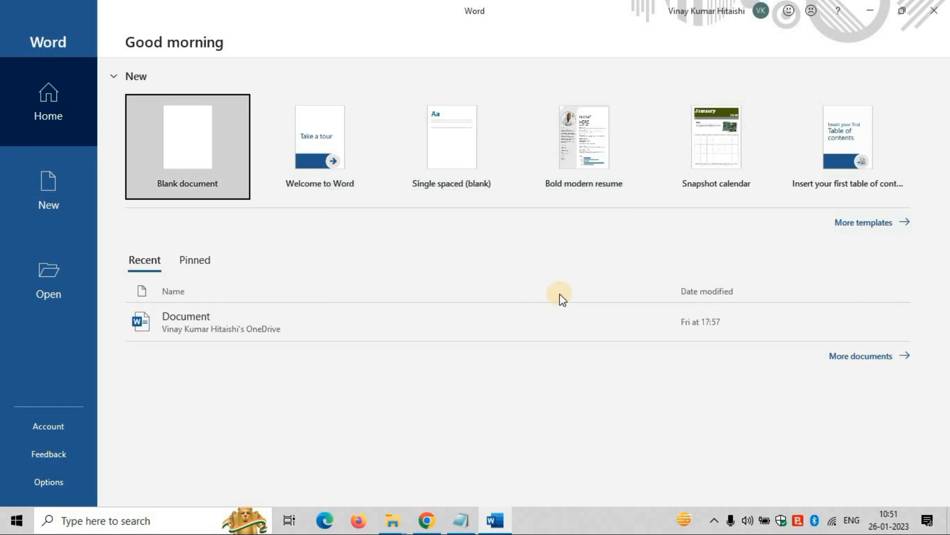
left_click(40, 107)
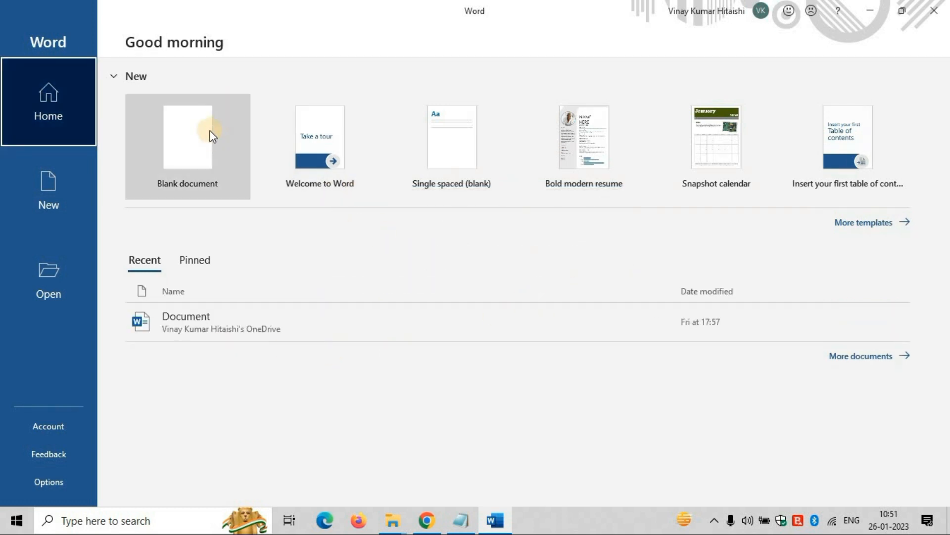